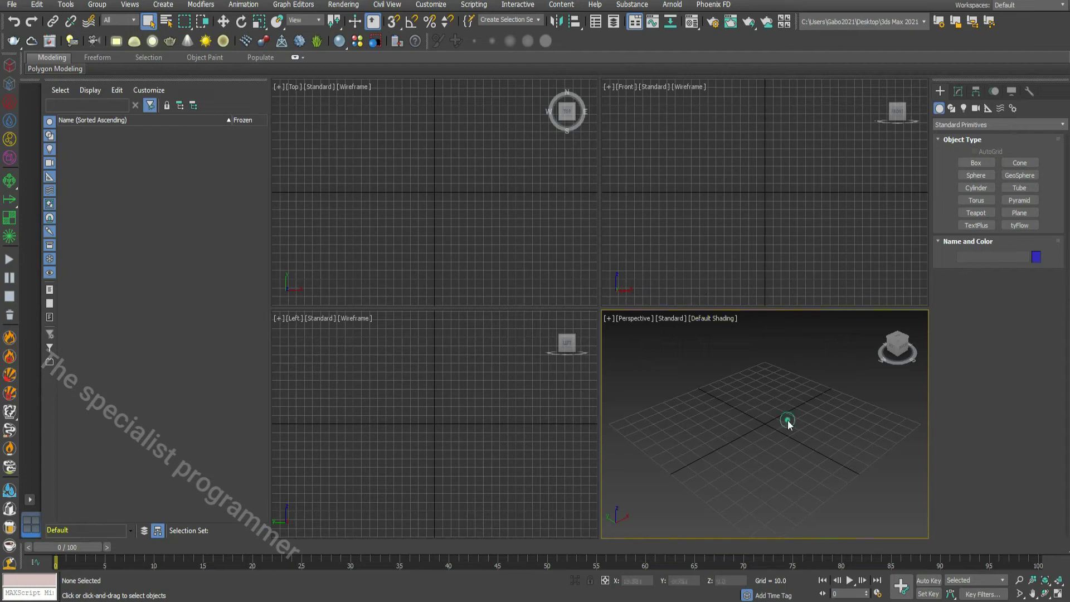
- In a maximized Perspective view, create a long narrow Plane with 2 length and 2 width segments
left_click(1056, 594)
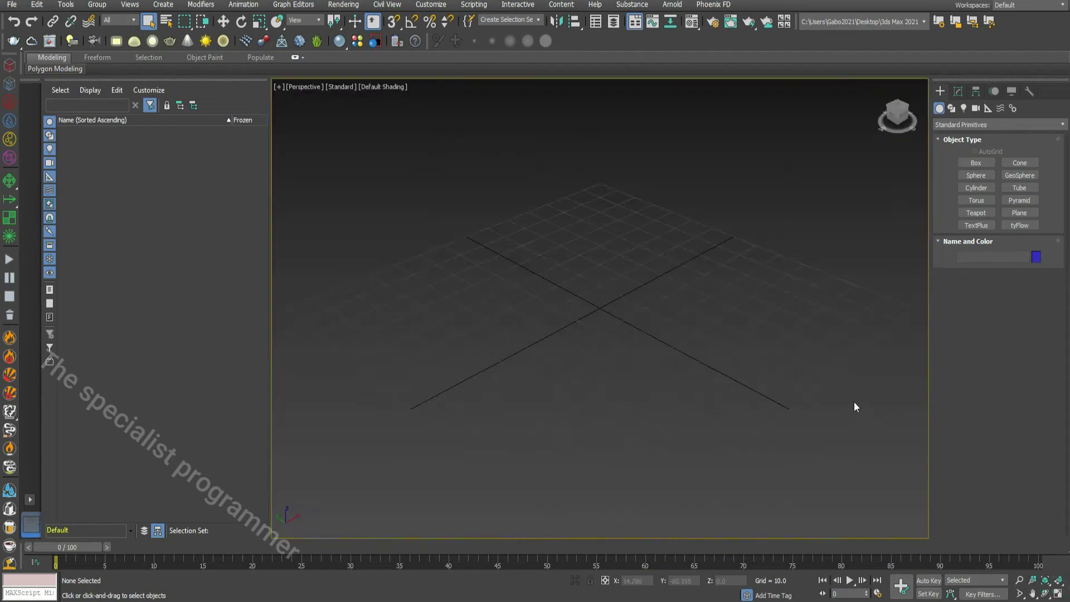
left_click(1020, 214)
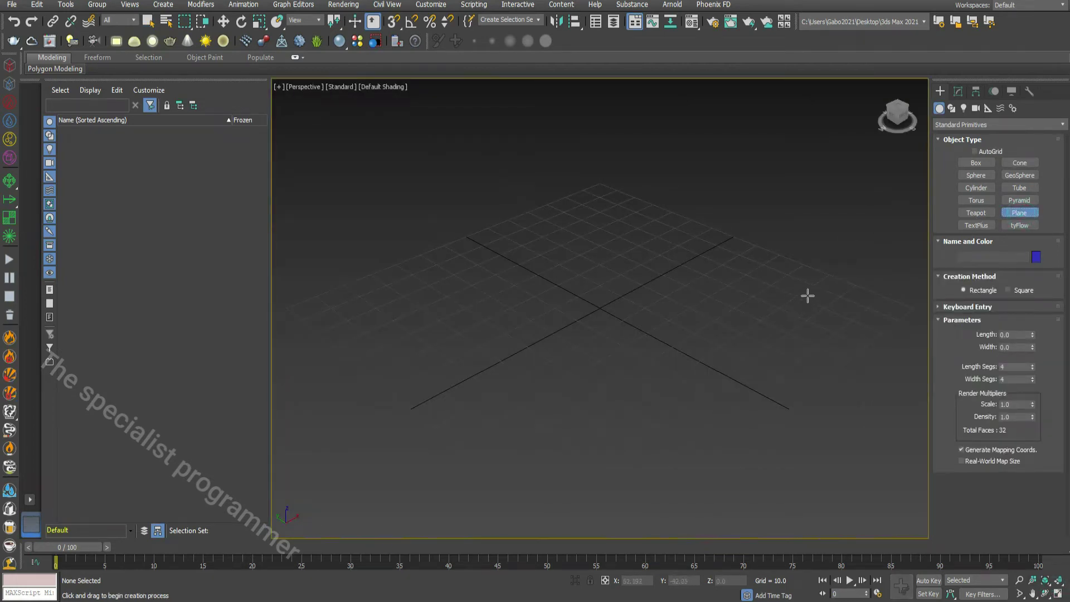
left_click_drag(818, 287, 671, 365)
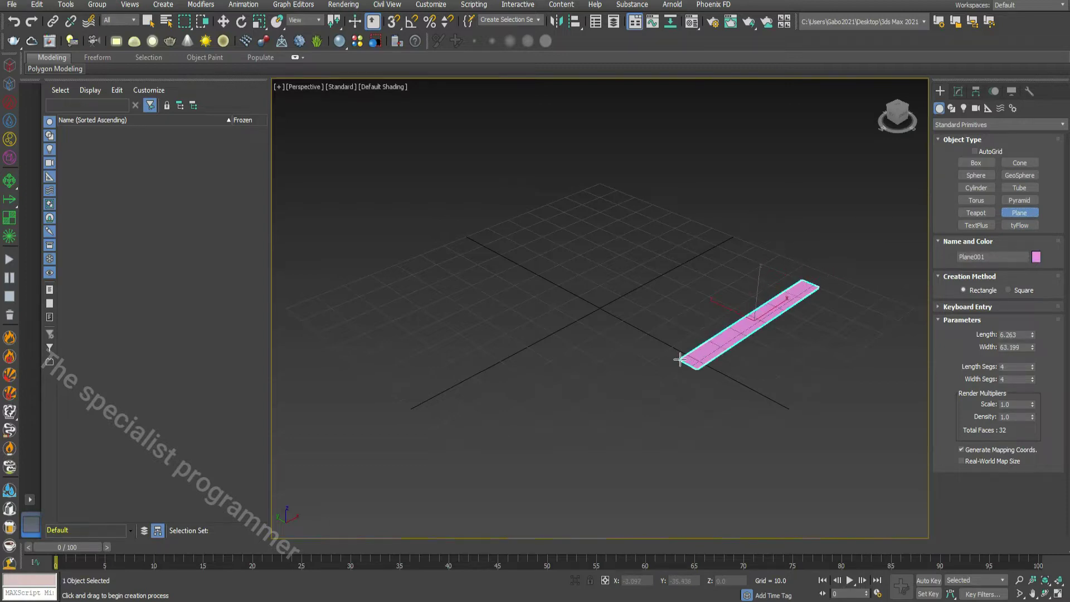
left_click_drag(1010, 368, 963, 371)
double_click(1009, 379)
type("2")
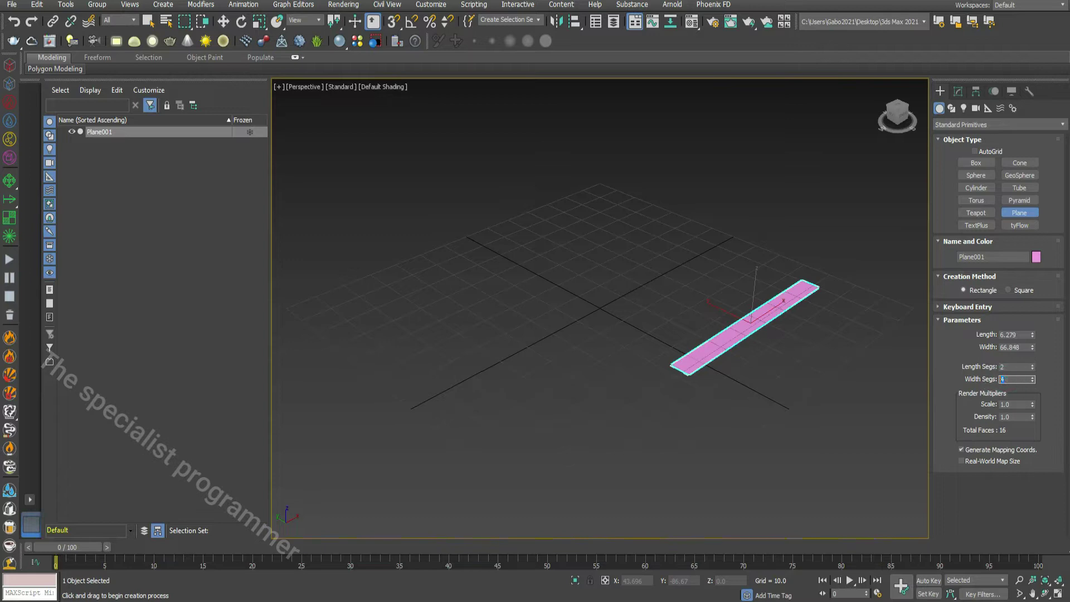
- Switch the Perspective viewport to Edged Faces display
left_click(380, 88)
left_click(423, 238)
scroll(740, 333, "up", 3)
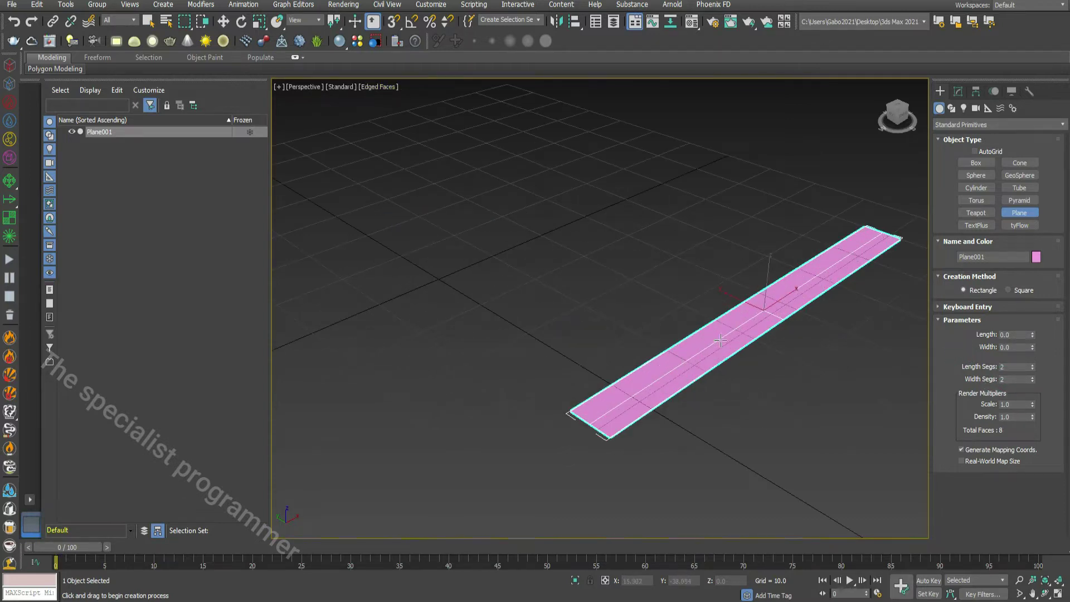
- Convert Plane001 to an Editable Poly
right_click(769, 263)
right_click(777, 289)
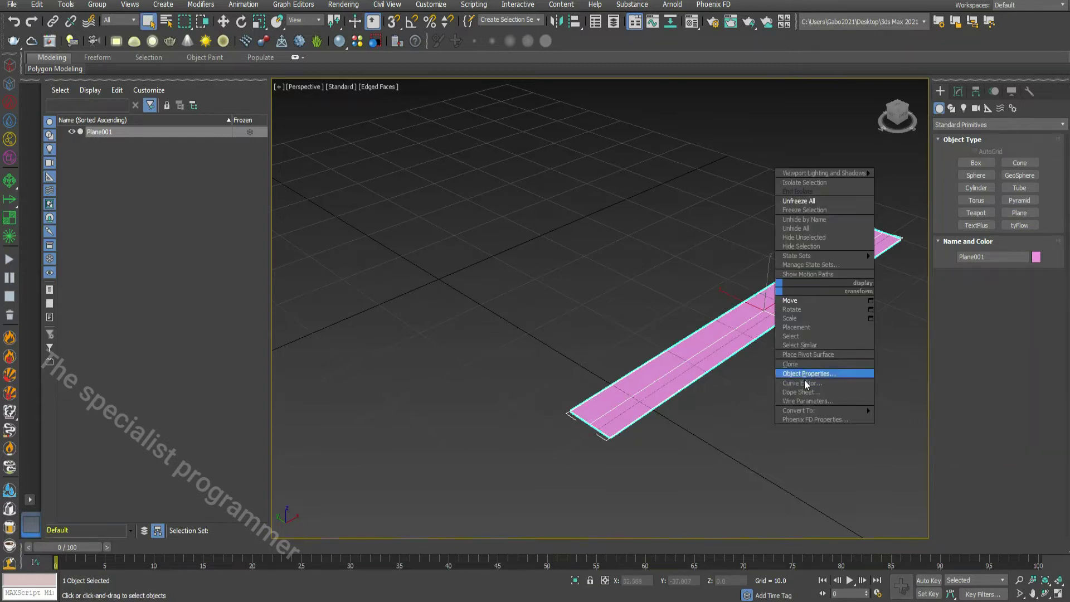
left_click(897, 419)
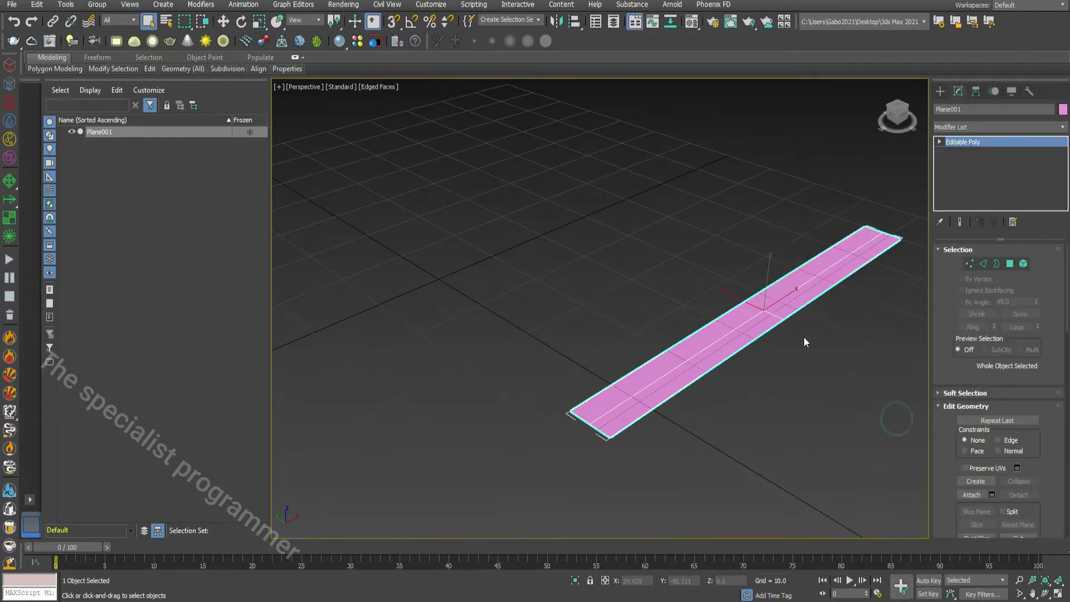
- Clone the plane as a Reference copy, Plane002, beside it, then reselect Plane001
right_click(759, 313)
left_click(766, 322)
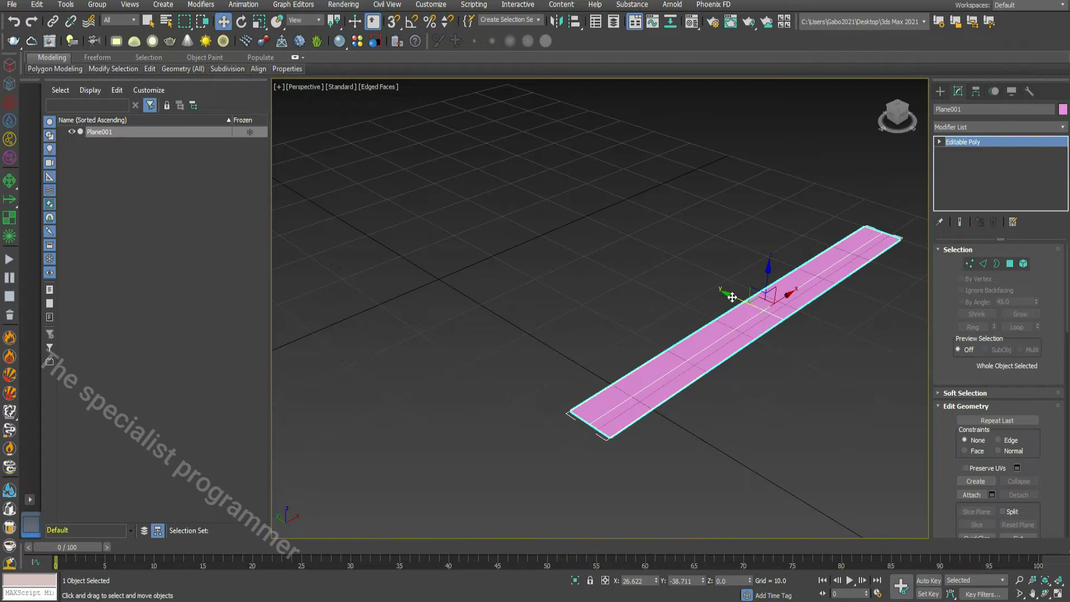
left_click_drag(731, 297, 580, 201, "shift")
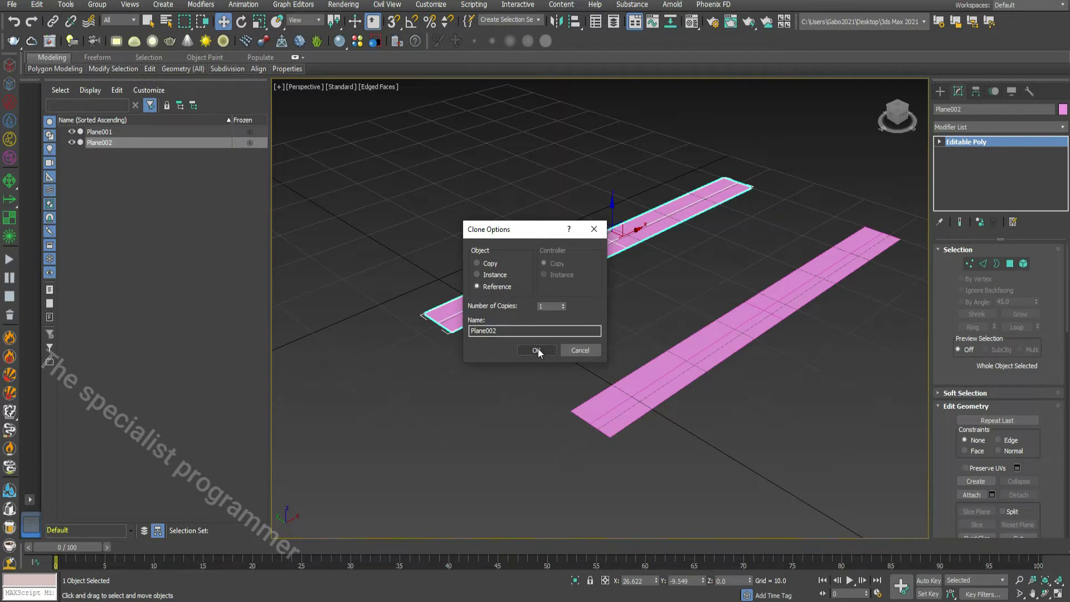
left_click(536, 350)
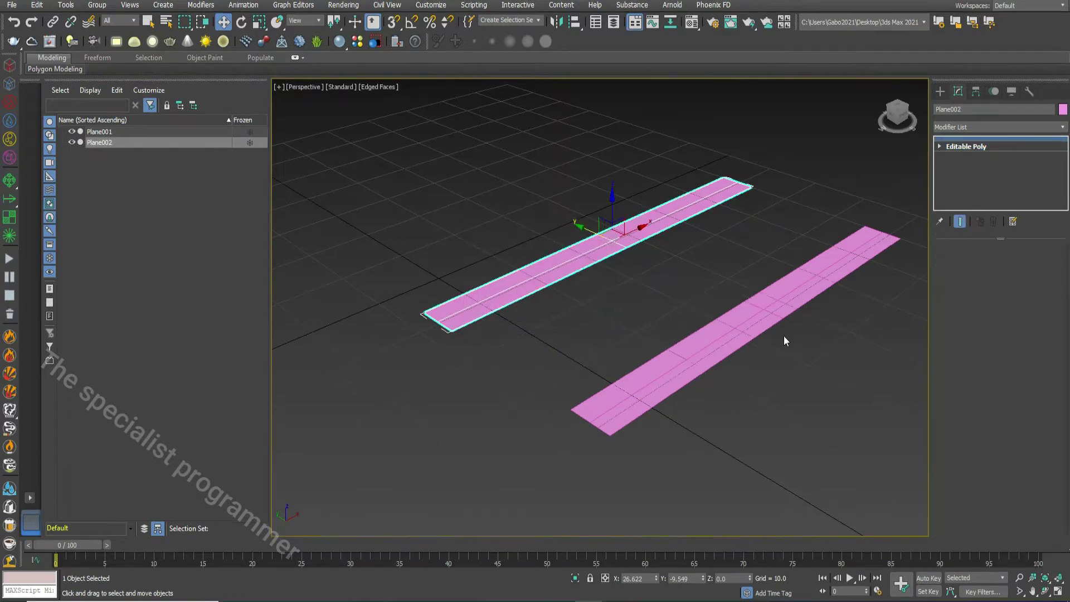
left_click(780, 312)
- At Edge level, select Plane001's two near-end edges and move them down to bend the end
left_click(1031, 593)
mouse_move(791, 390)
left_mouse_down()
mouse_move(830, 301)
mouse_move(814, 312)
left_mouse_up()
key("w")
left_click(939, 141)
left_click(957, 162)
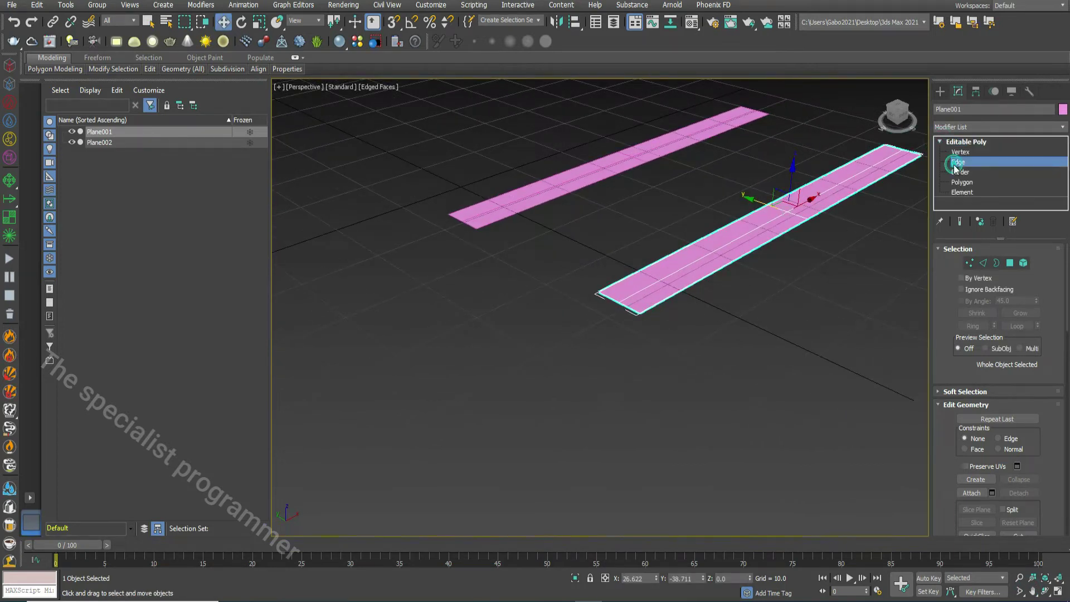
mouse_move(632, 304)
left_mouse_down()
mouse_move(614, 291)
mouse_move(612, 339)
mouse_move(583, 387)
left_mouse_up()
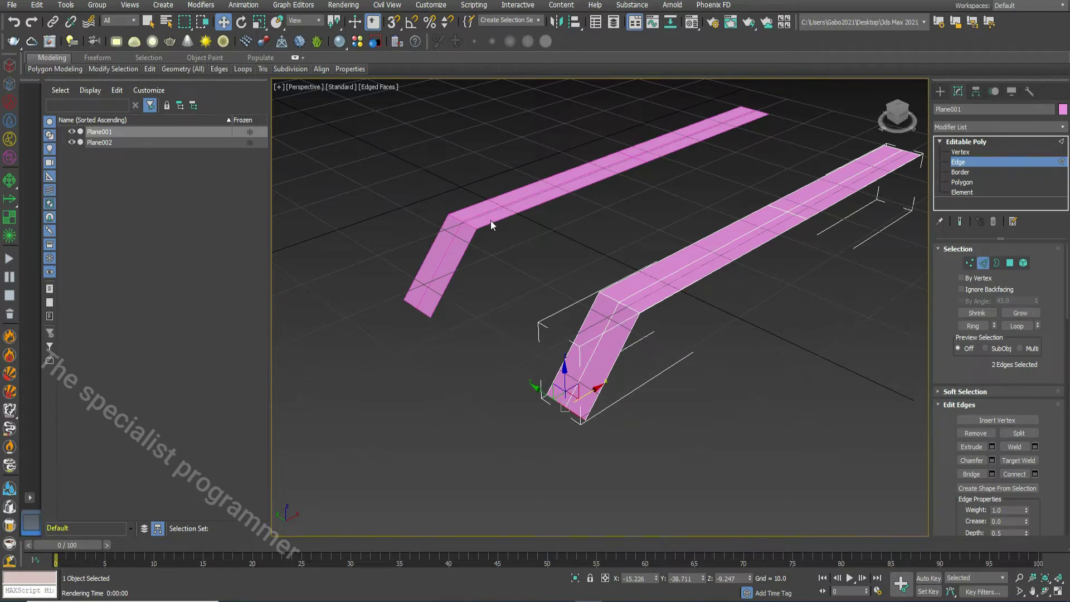
- Give Plane002 a TurboSmooth modifier with 3 iterations, then reselect Plane001
left_click(953, 142)
left_click(560, 182)
right_click(557, 181)
left_click(1063, 127)
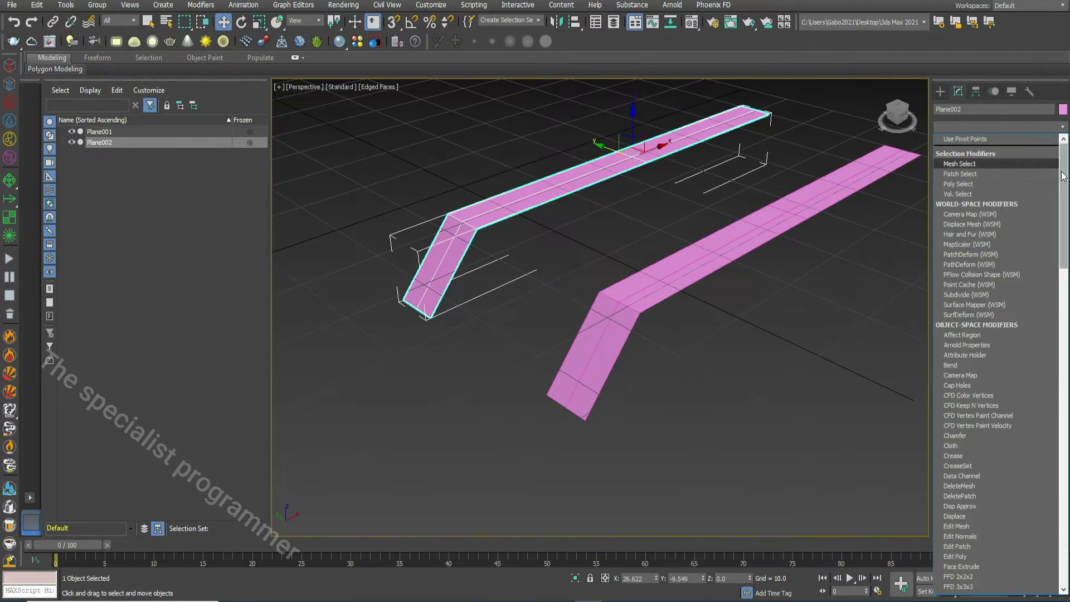
scroll(997, 363, "down", 5)
scroll(997, 362, "down", 5)
scroll(997, 362, "down", 5)
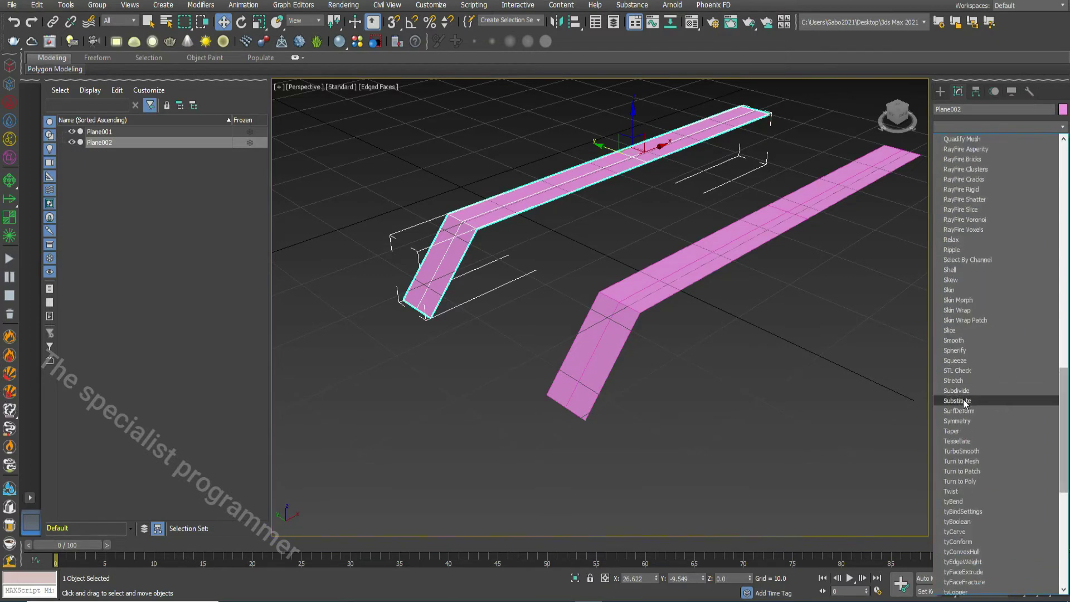
left_click(968, 454)
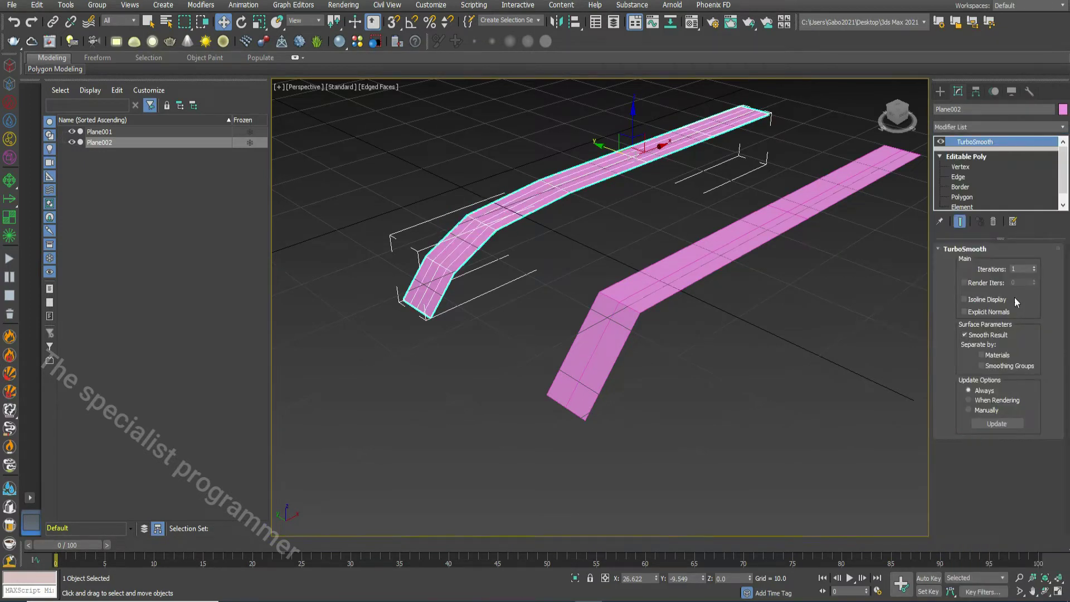
left_click(1034, 267)
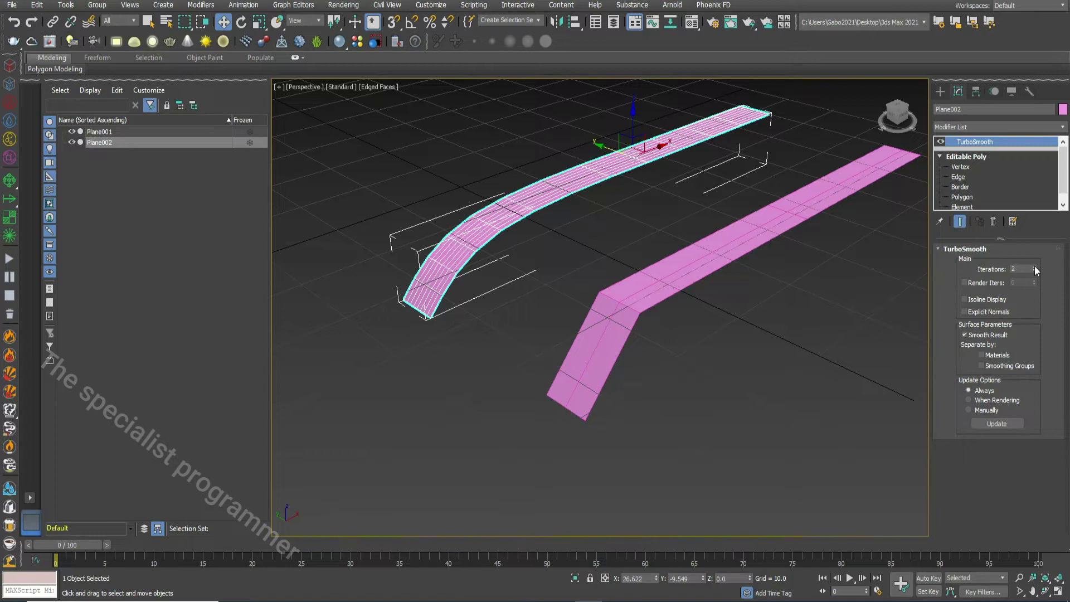
left_click(1034, 266)
left_click(613, 318)
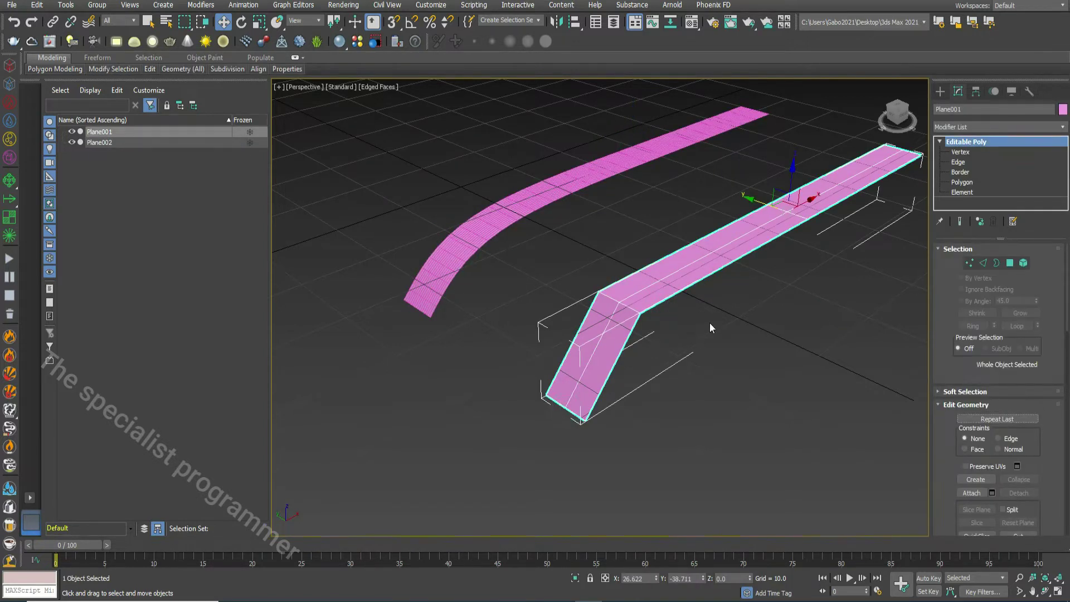
- Shift-drag Plane001's end edge to extrude a new flat strip past the bend
key("2")
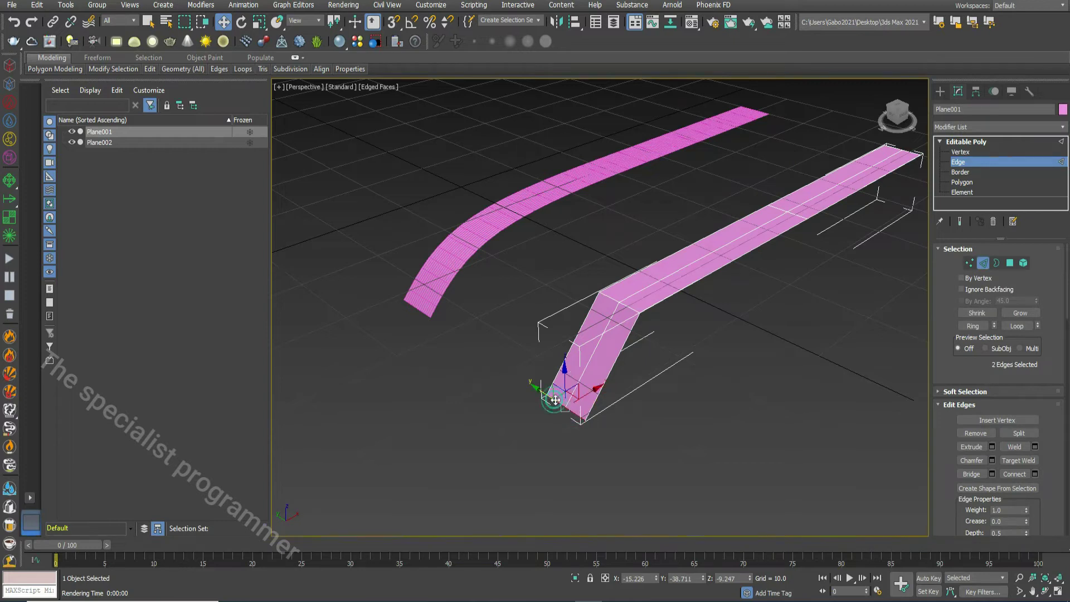
mouse_move(592, 392)
left_mouse_down("shift")
mouse_move(370, 486)
mouse_move(415, 470)
left_mouse_up("shift")
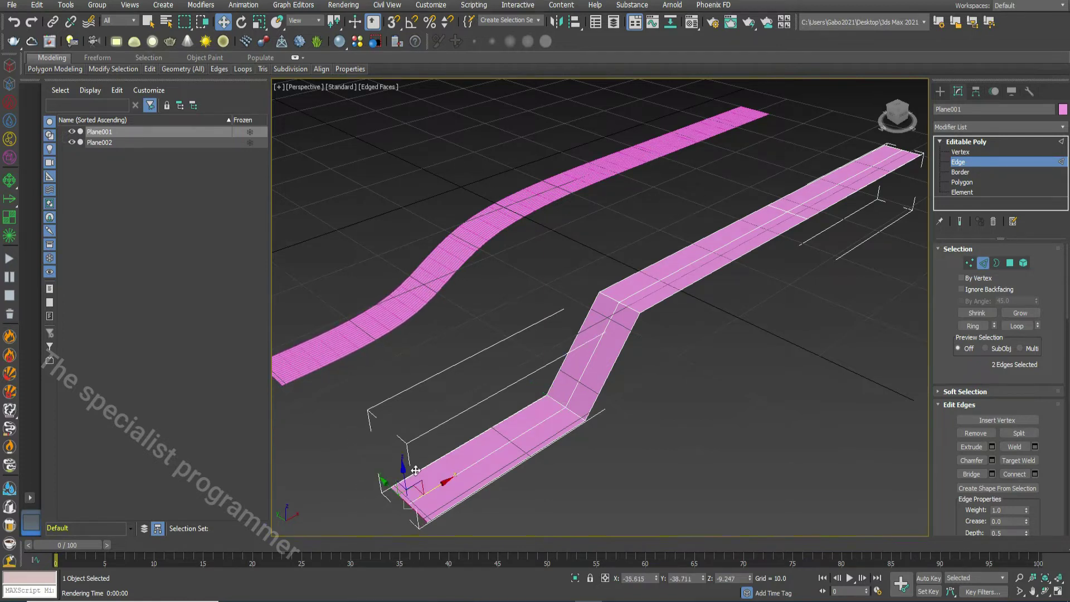
left_click(1030, 595)
left_click_drag(759, 341, 668, 381)
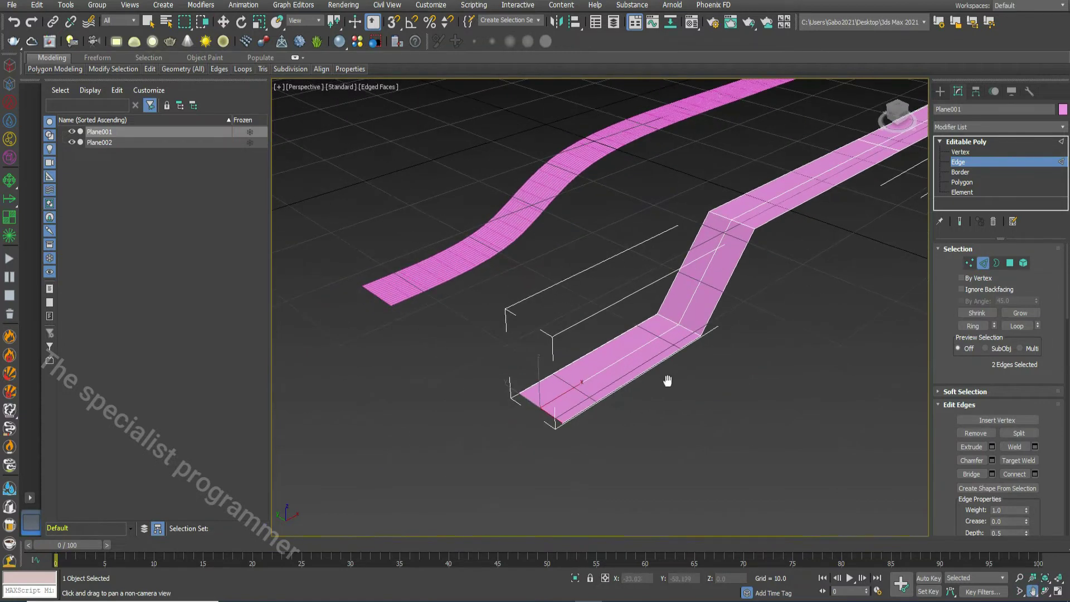
right_click(612, 378)
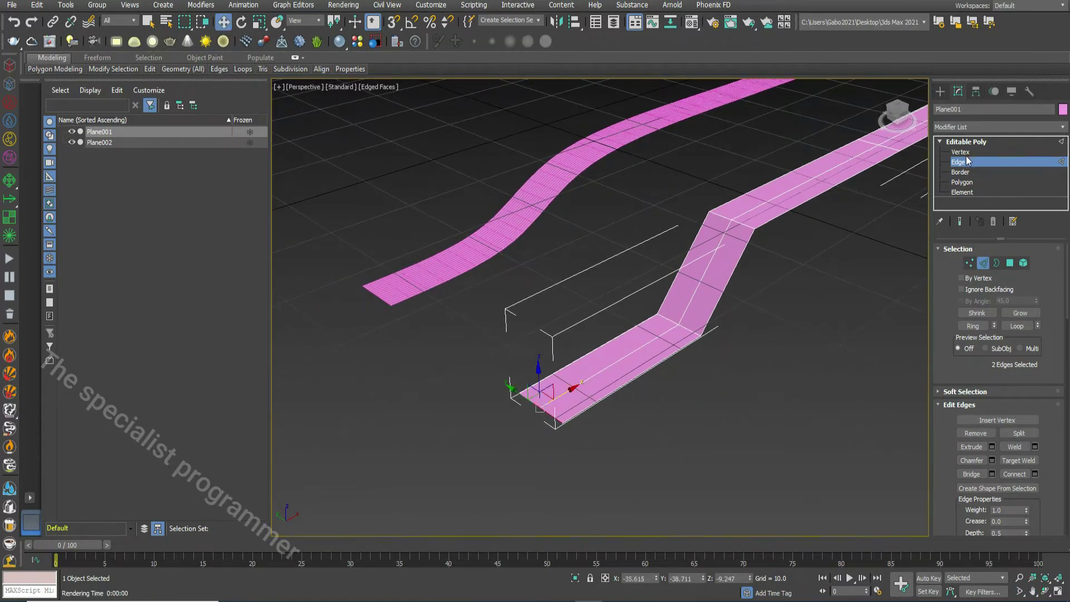
- Connect the edge ring along the new strip with 3 segments
double_click(619, 346)
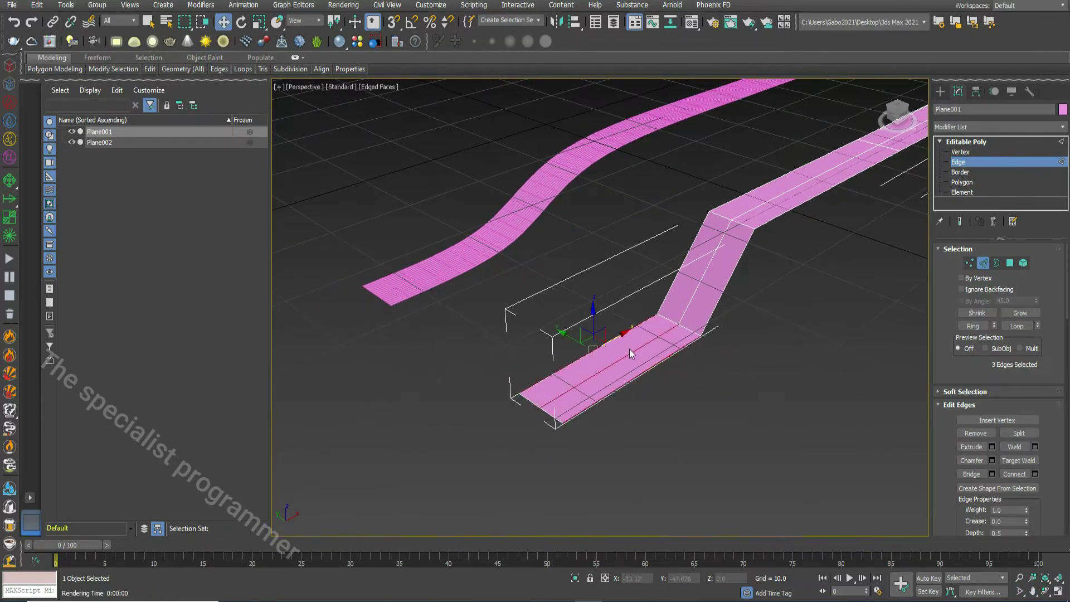
left_click(1035, 474)
left_click(609, 315)
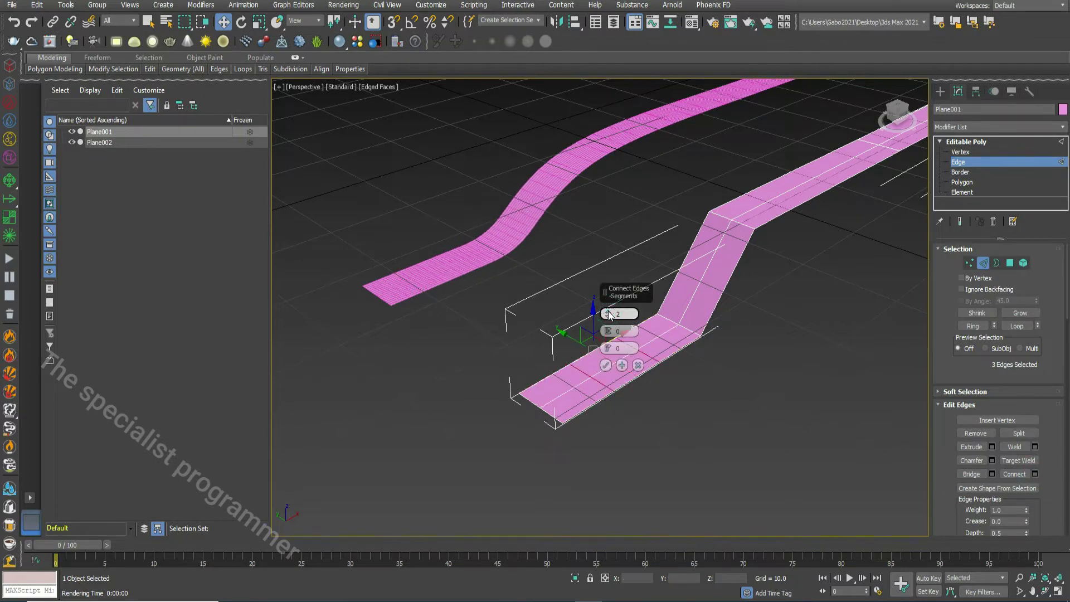
left_click(609, 315)
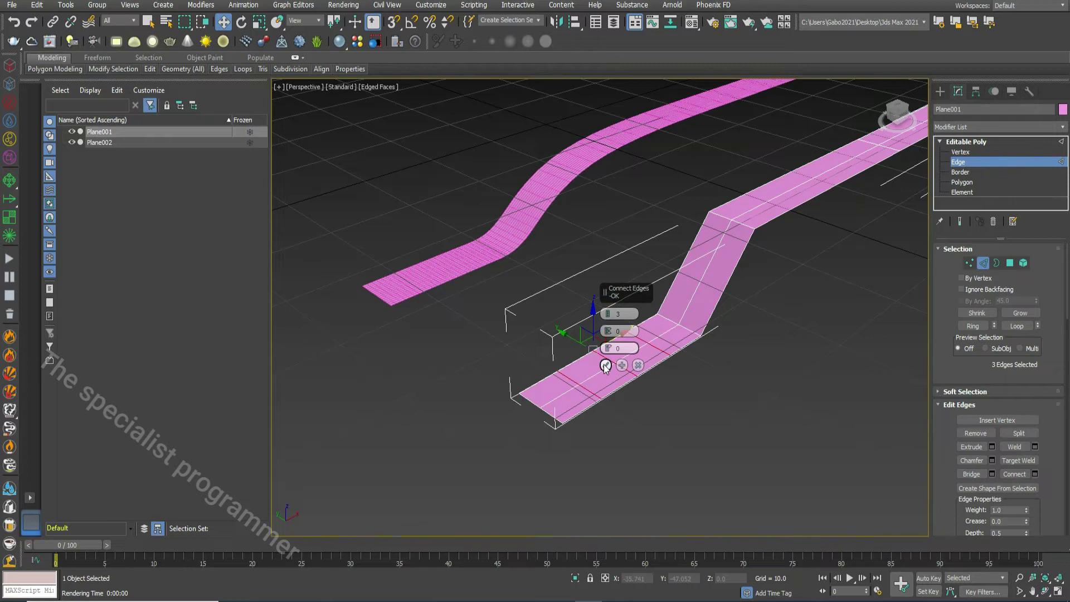
left_click(605, 366)
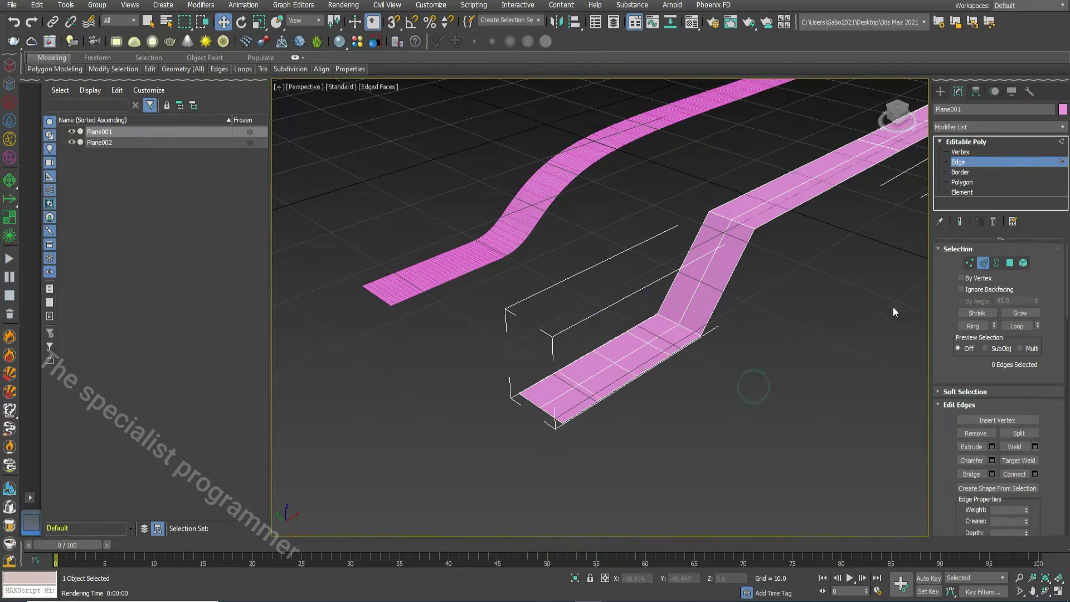
left_click(960, 152)
- Pull the strip's end corner outward and scale all end vertices wider into a broad bowl
left_click(536, 413)
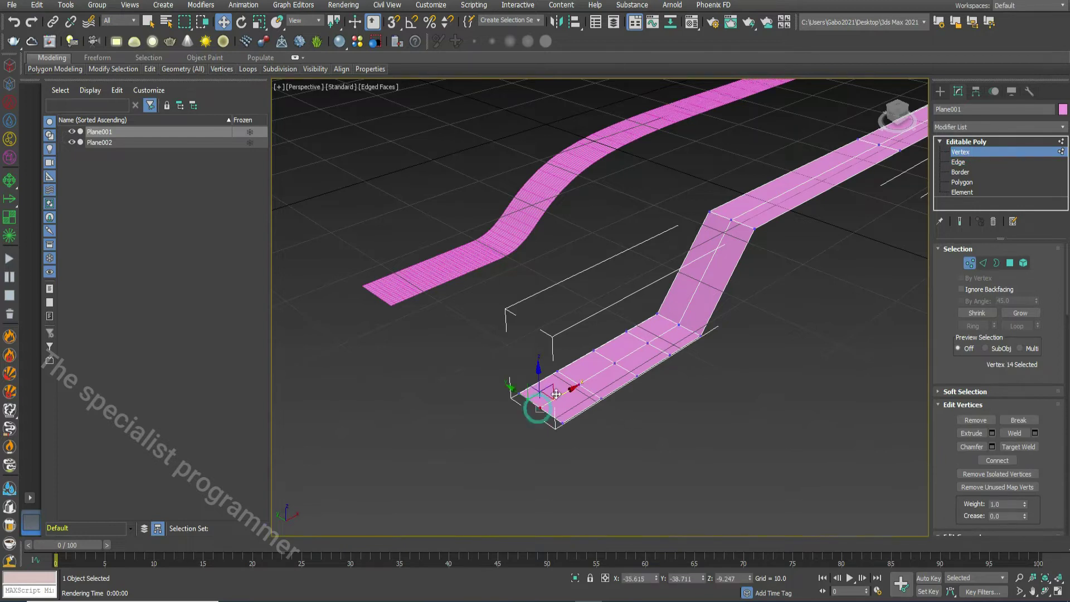
left_click_drag(563, 395, 488, 439)
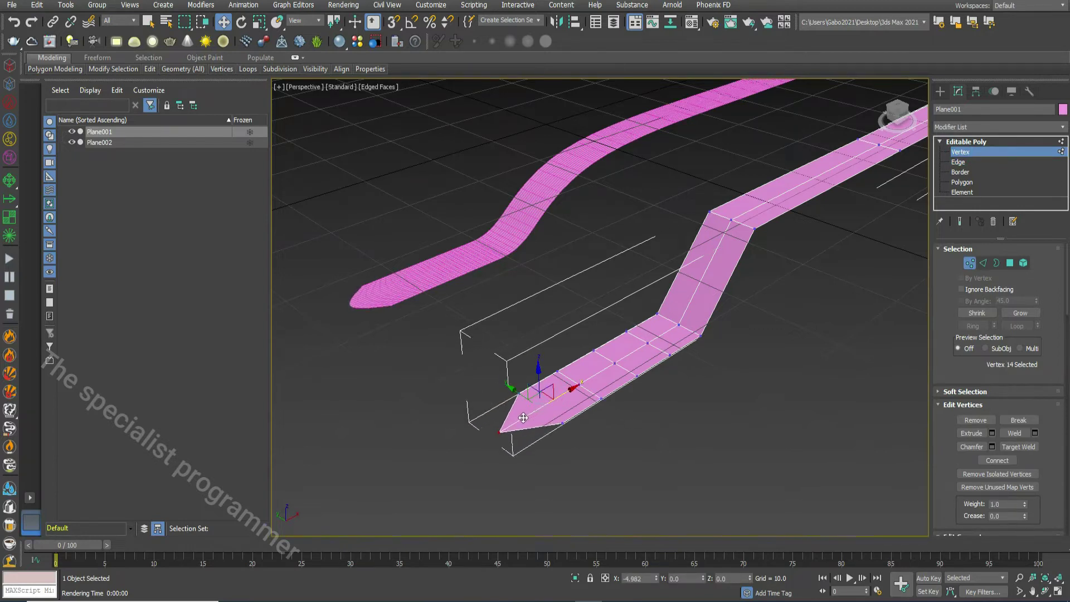
left_click(703, 396)
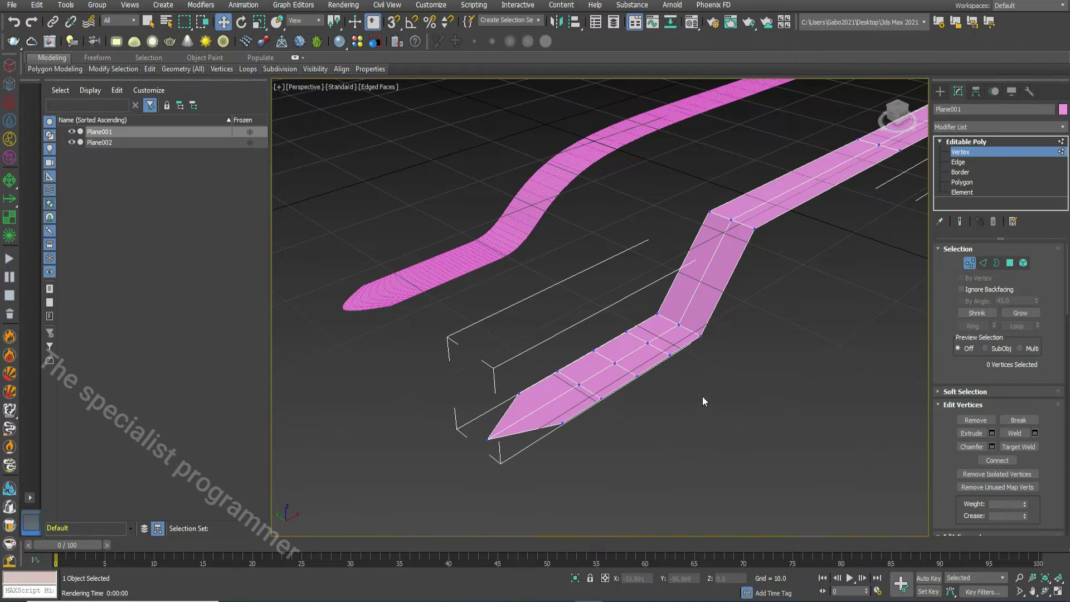
mouse_move(518, 328)
left_mouse_down()
mouse_move(631, 413)
mouse_move(674, 424)
left_mouse_up()
right_click(597, 361)
left_click(619, 392)
left_click_drag(637, 393, 678, 431)
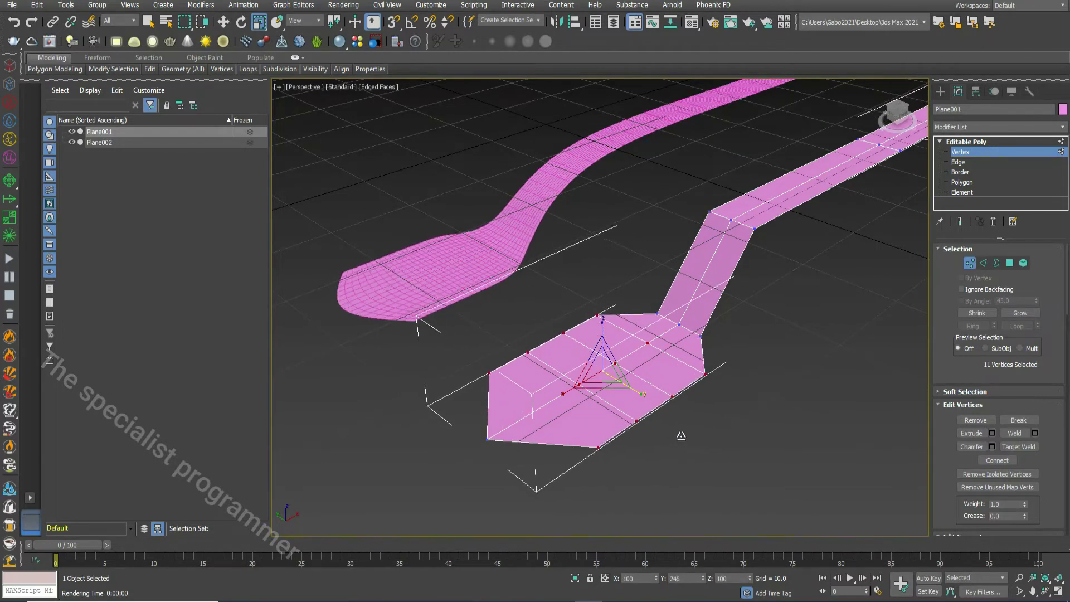
- Move the end corner vertex out to form a pointed tip
left_click(488, 440)
right_click(488, 440)
left_click(493, 454)
left_click_drag(494, 456, 438, 456)
left_click(600, 448)
- Scale the two opposite bowl-side vertices slightly inward
left_click(497, 390)
left_click(595, 446, "ctrl")
right_click(582, 450)
left_click(601, 469)
left_click_drag(576, 451, 577, 465)
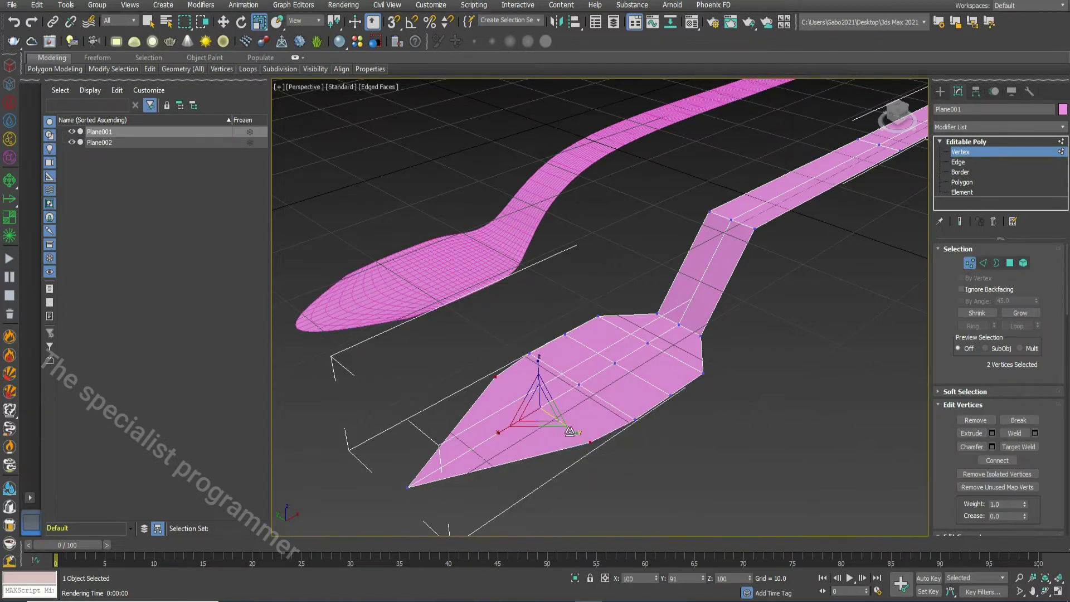
left_click(676, 463)
- Shift the bowl's tip vertex along the bowl's length
left_click(407, 486)
right_click(418, 474)
left_click(463, 478)
left_click_drag(434, 473, 475, 457)
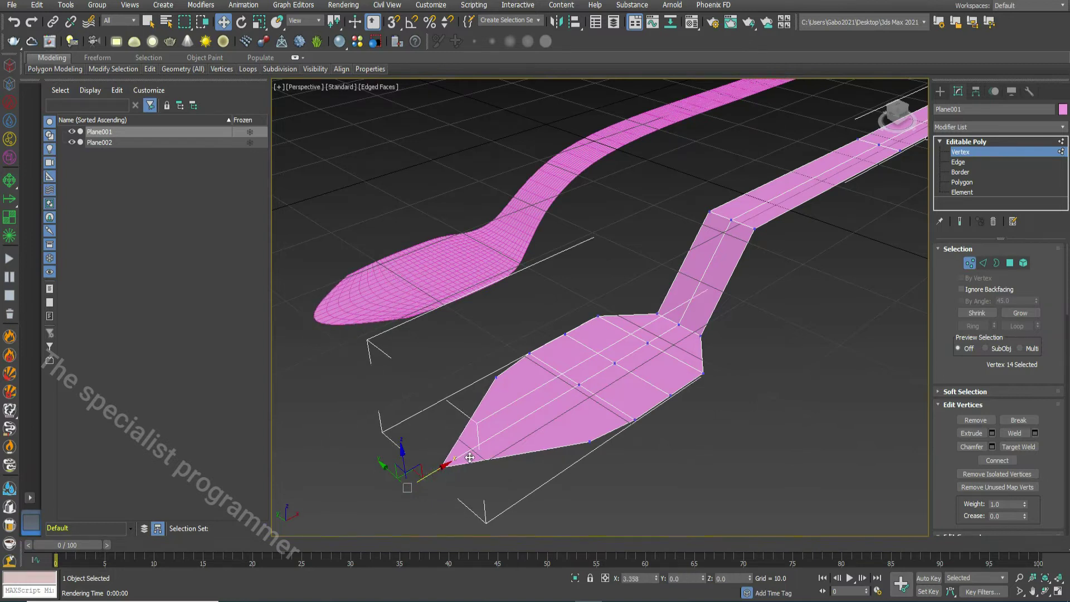
- Scale another pair of side vertices inward to narrow the bowl there
left_click(590, 441)
left_click(496, 378, "ctrl")
right_click(498, 381)
left_click(508, 403)
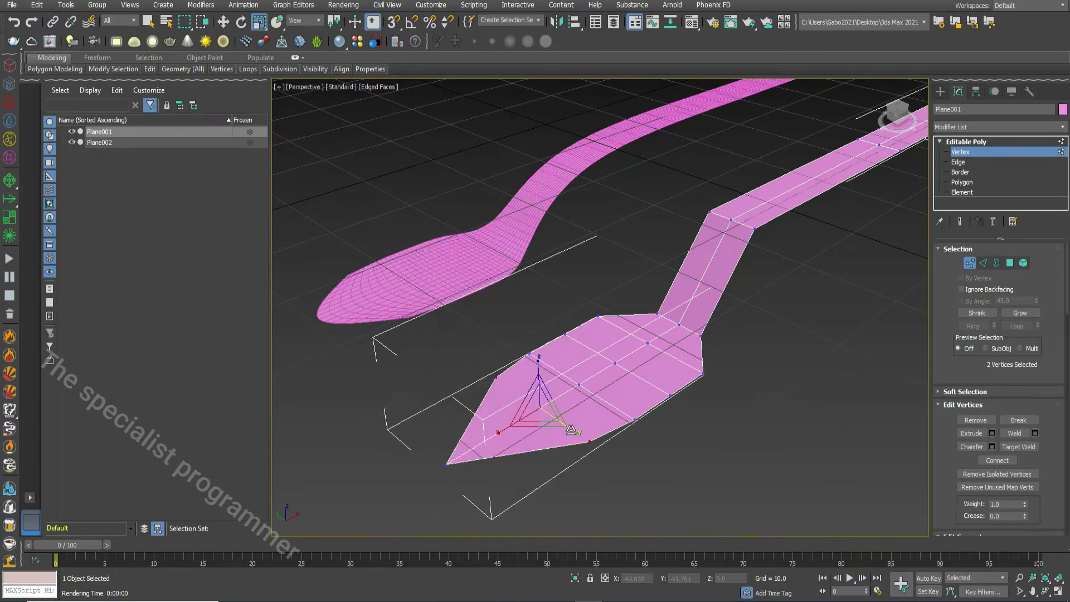
left_click_drag(557, 424, 563, 427)
- Select that side vertex pair plus the bowl's centre vertex
left_click(584, 399)
key("ctrl+z")
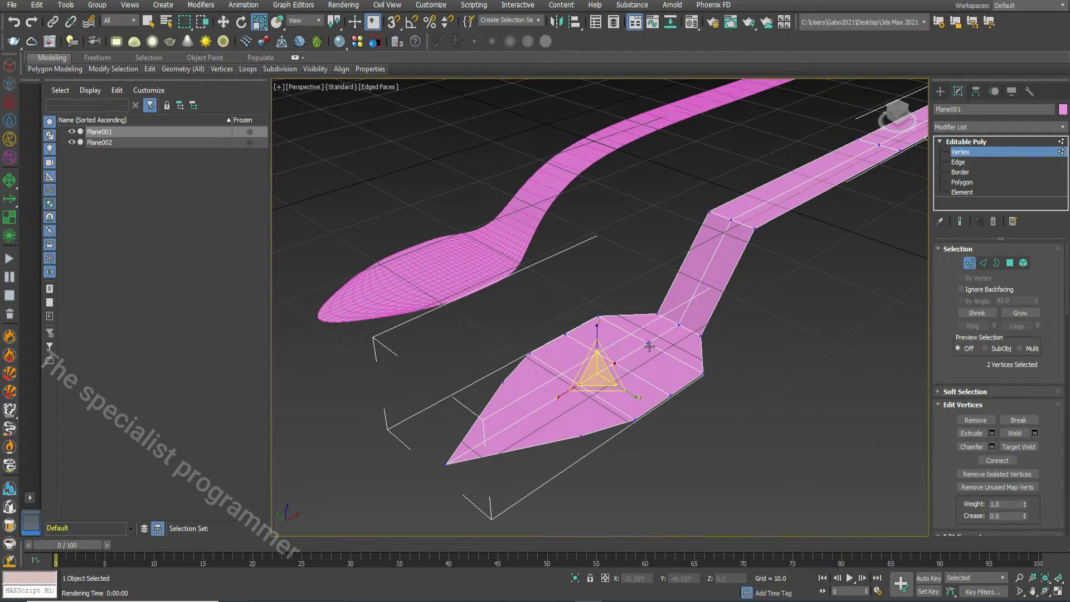
left_click(648, 349, "ctrl")
right_click(618, 352)
- Sink the bowl's centre vertices downward along Z, orbiting to check the depth
left_click(652, 358)
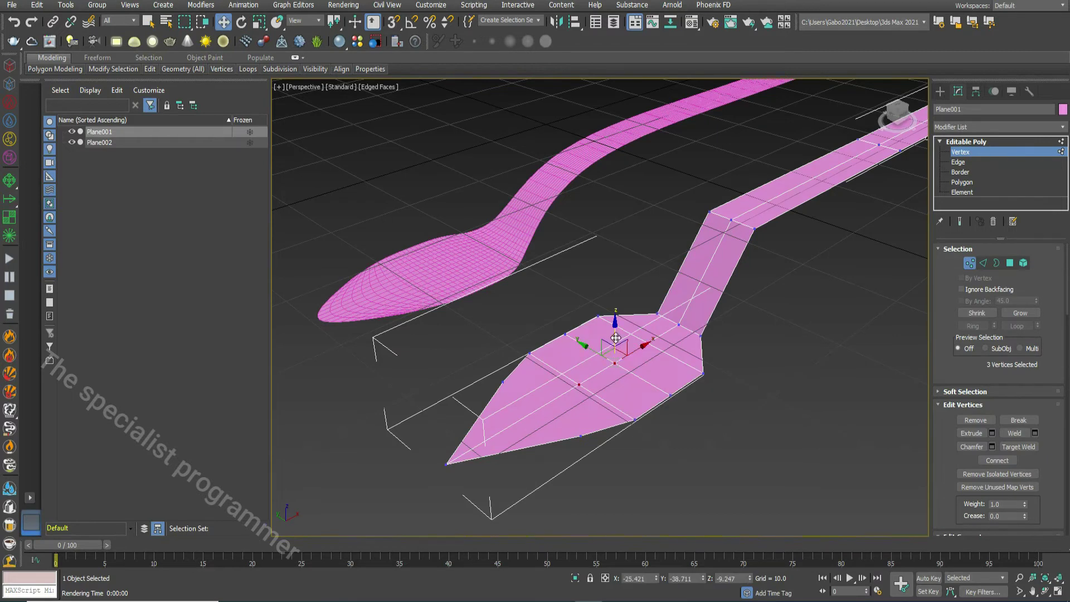
left_click_drag(615, 345, 620, 378)
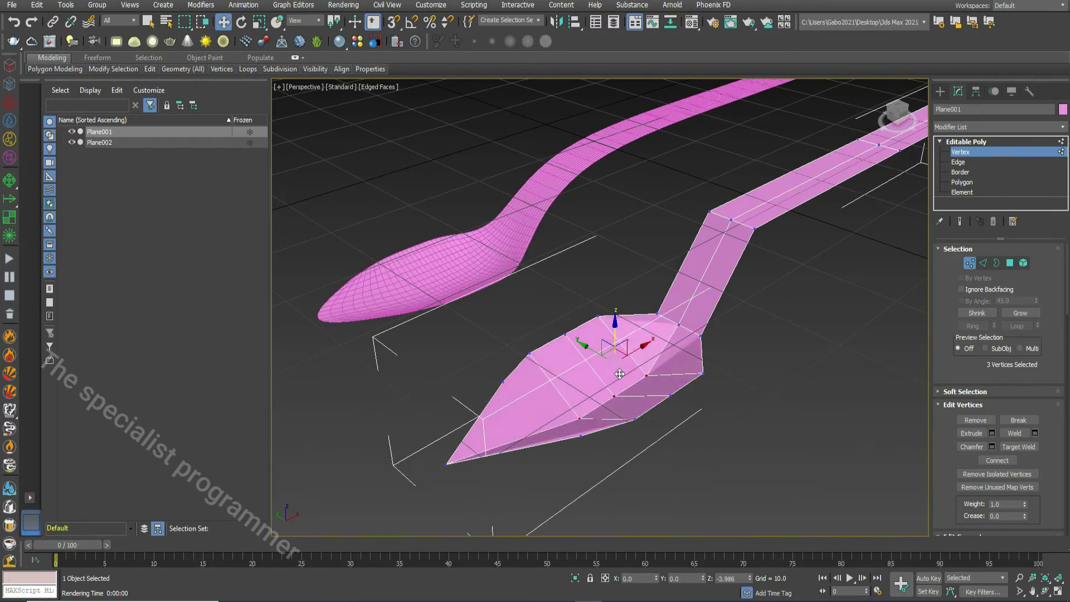
left_click_drag(620, 378, 615, 389)
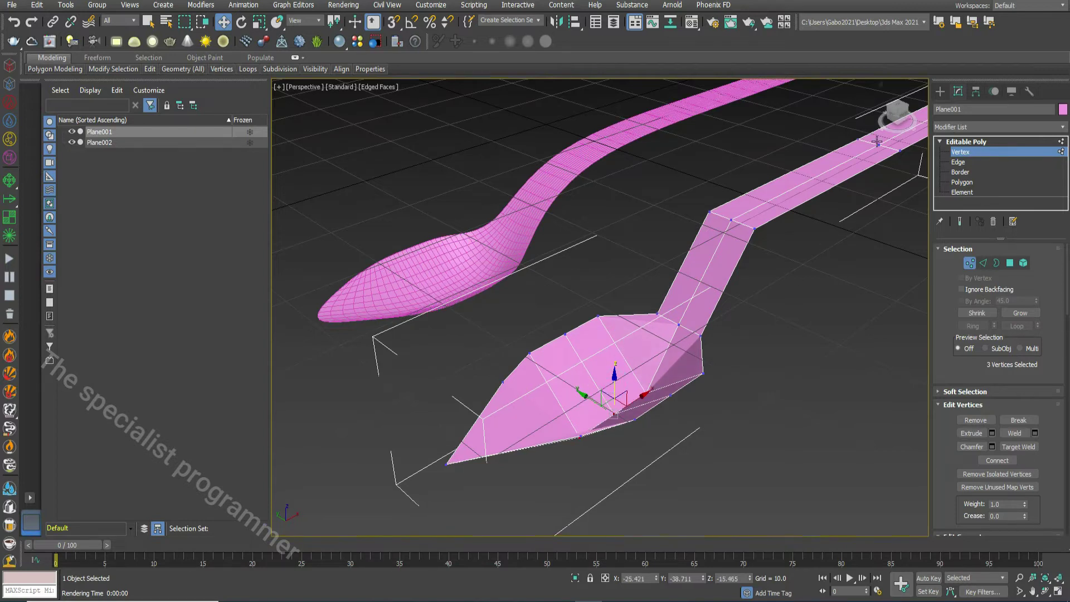
mouse_move(898, 122)
left_mouse_down()
mouse_move(883, 108)
mouse_move(663, 347)
left_mouse_up()
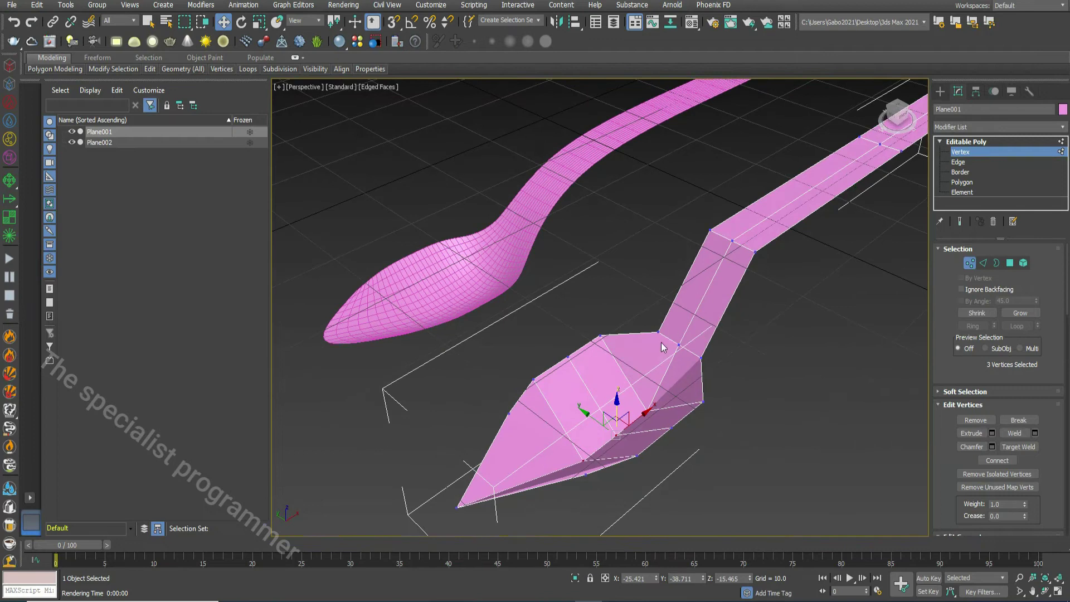
left_click_drag(616, 401, 617, 405)
mouse_move(897, 114)
left_mouse_down()
mouse_move(858, 186)
mouse_move(847, 309)
left_mouse_up()
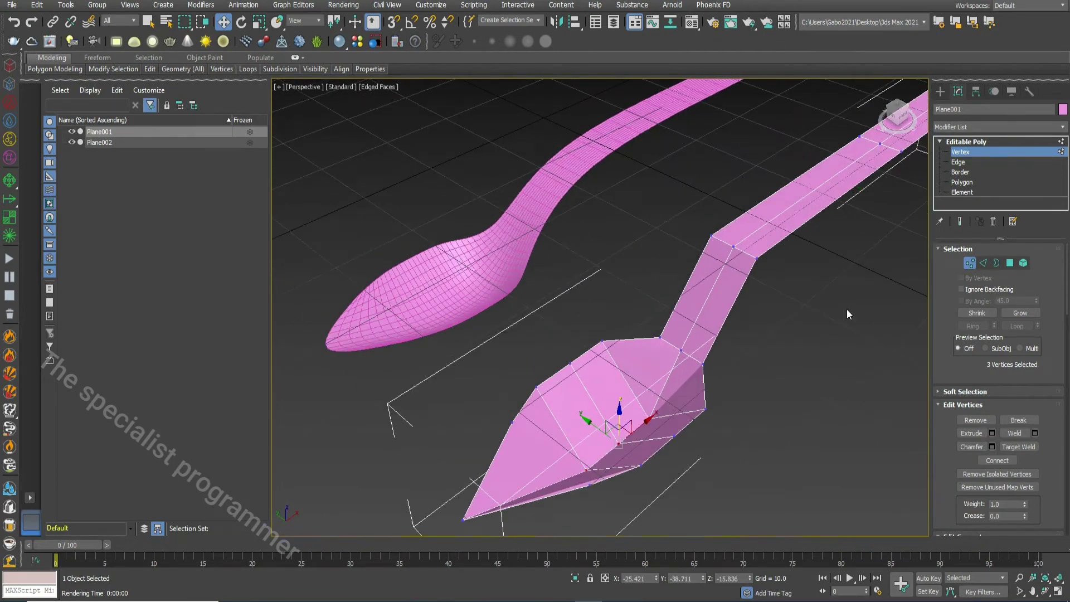
left_click(1031, 593)
left_click_drag(762, 423, 634, 313)
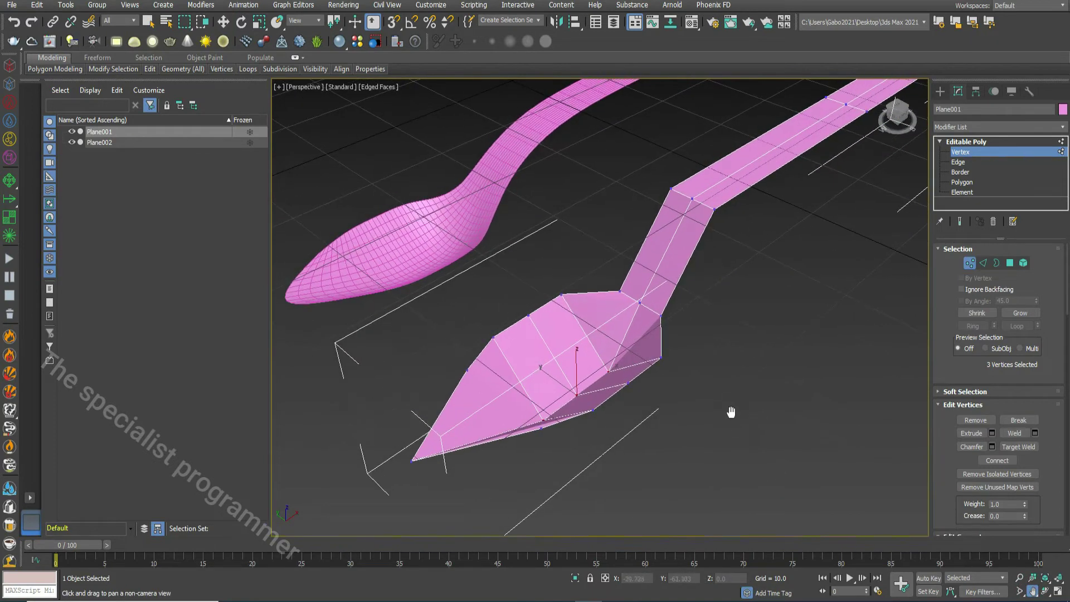
- Scale the three neck vertices inward to narrow the neck
left_click_drag(611, 274, 673, 322)
right_click(673, 322)
left_click(678, 339)
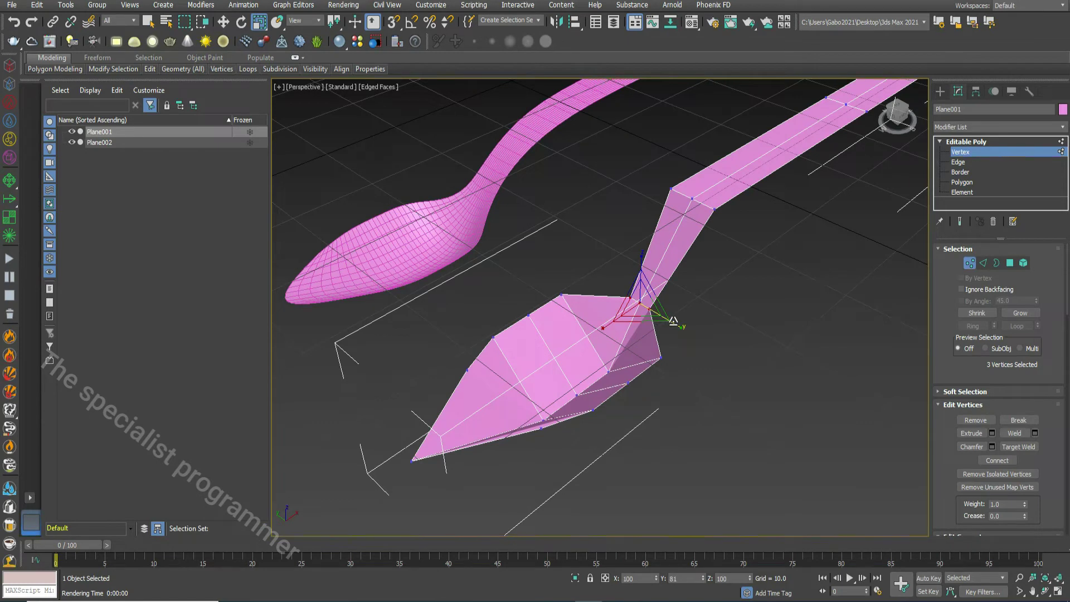
left_click(735, 284)
- Connect the three lengthwise neck edges with a single new edge loop
left_click(959, 162)
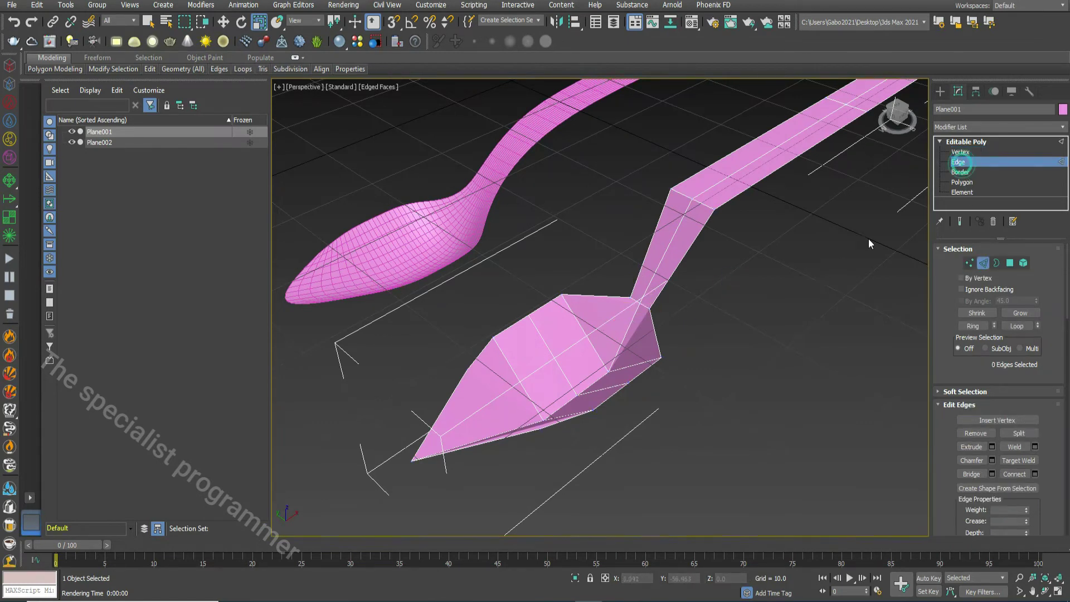
left_click_drag(662, 256, 636, 241)
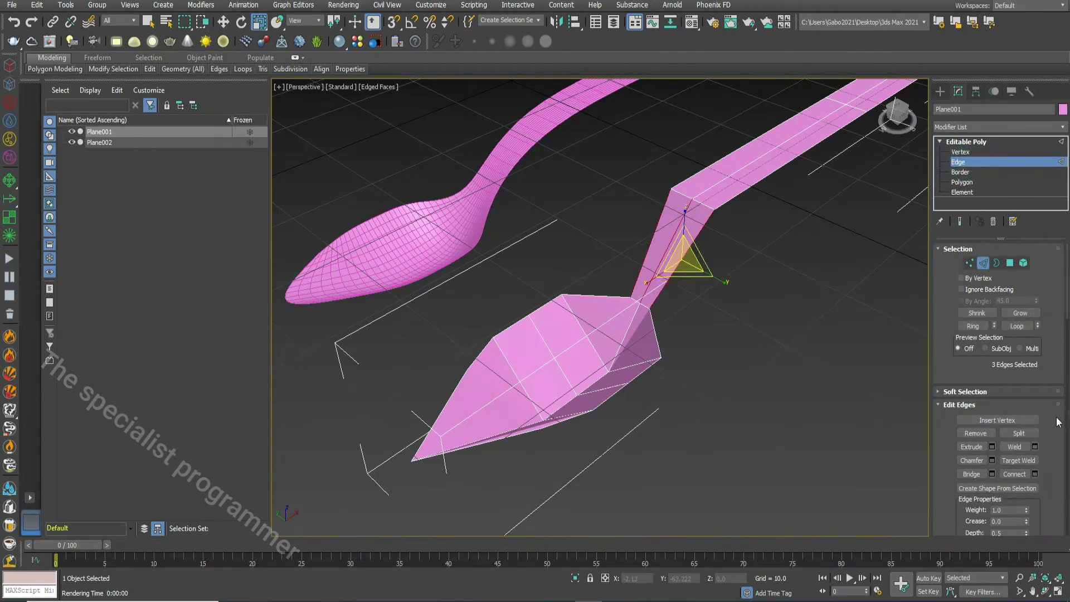
left_click(1034, 473)
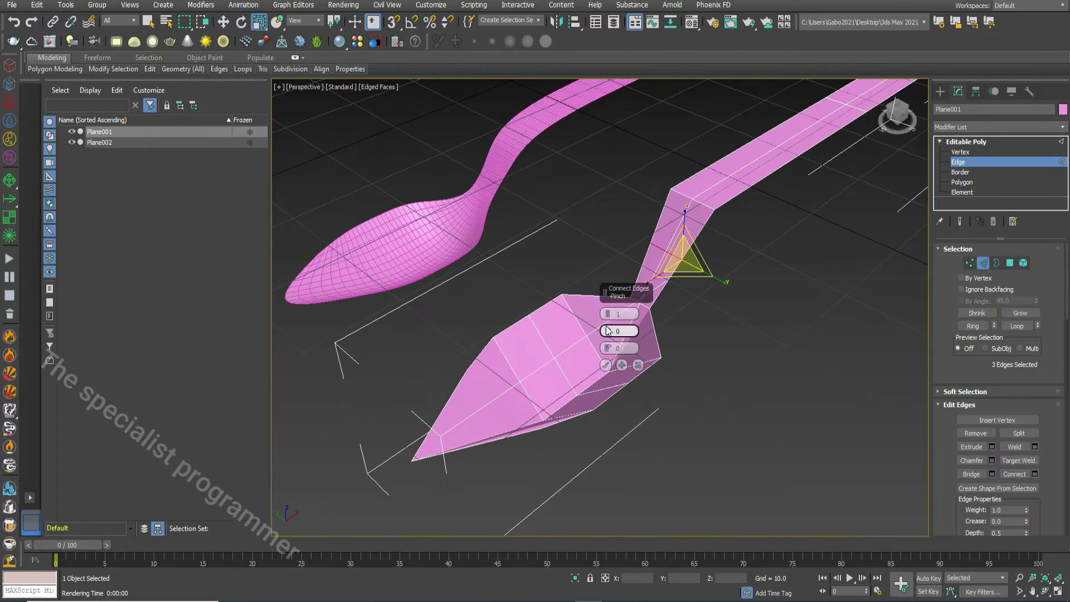
left_click(605, 365)
left_click(740, 286)
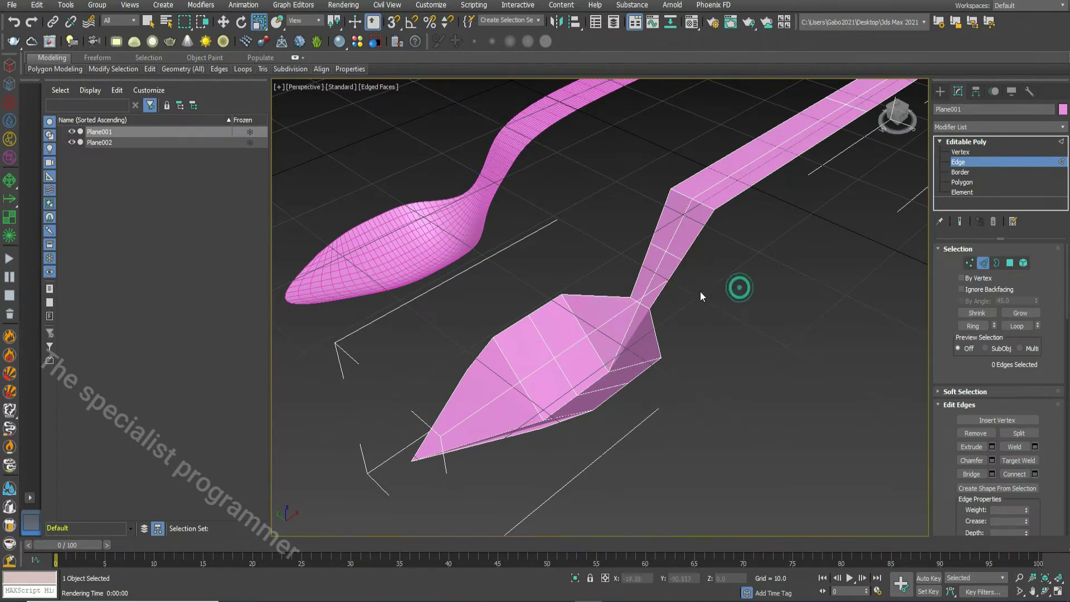
left_click(960, 151)
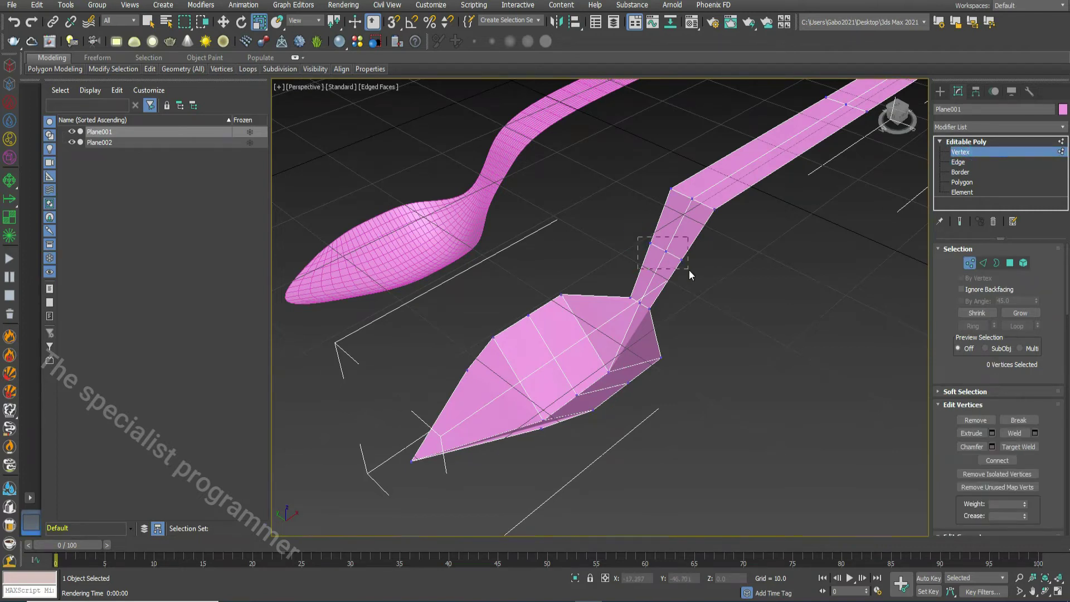
- Move the neck-base vertex slightly downward
mouse_move(649, 226)
left_mouse_down()
mouse_move(690, 269)
mouse_move(732, 219)
mouse_move(703, 270)
left_mouse_up()
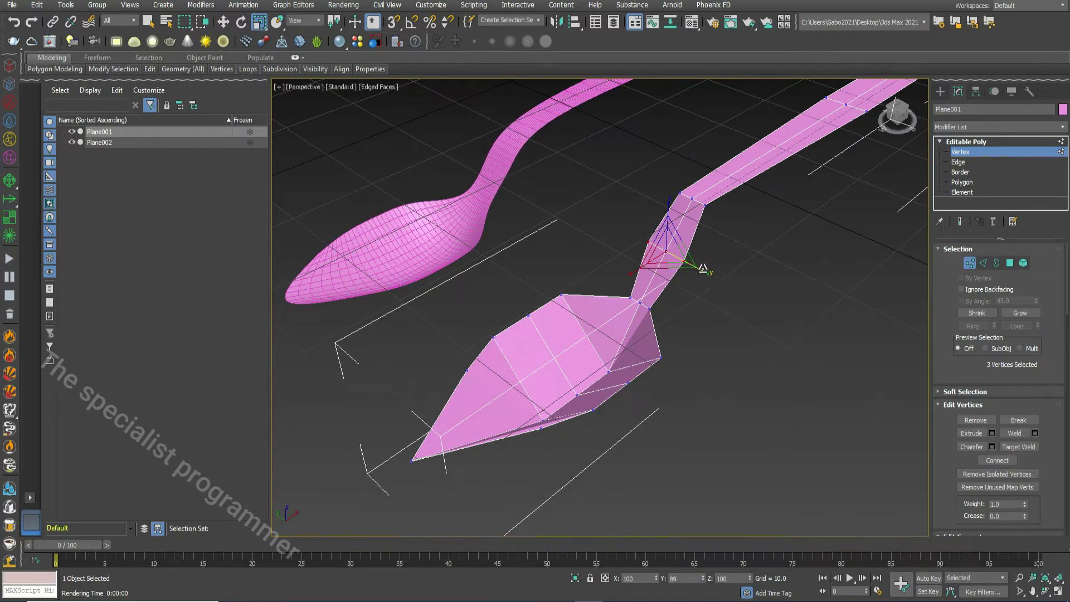
left_click(640, 301)
right_click(639, 292)
left_click(651, 305)
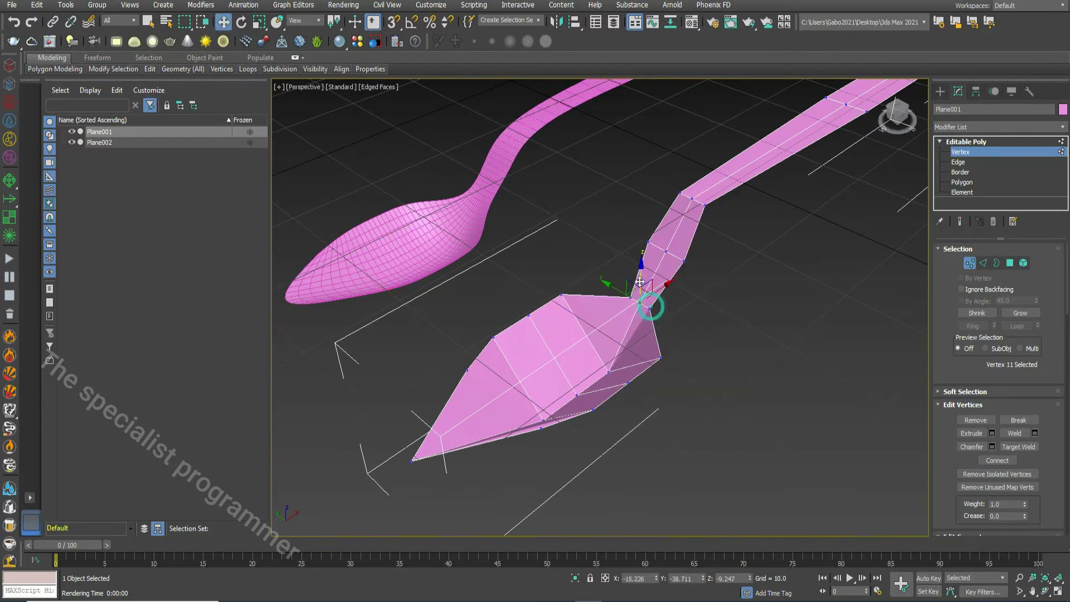
left_click_drag(639, 282, 641, 288)
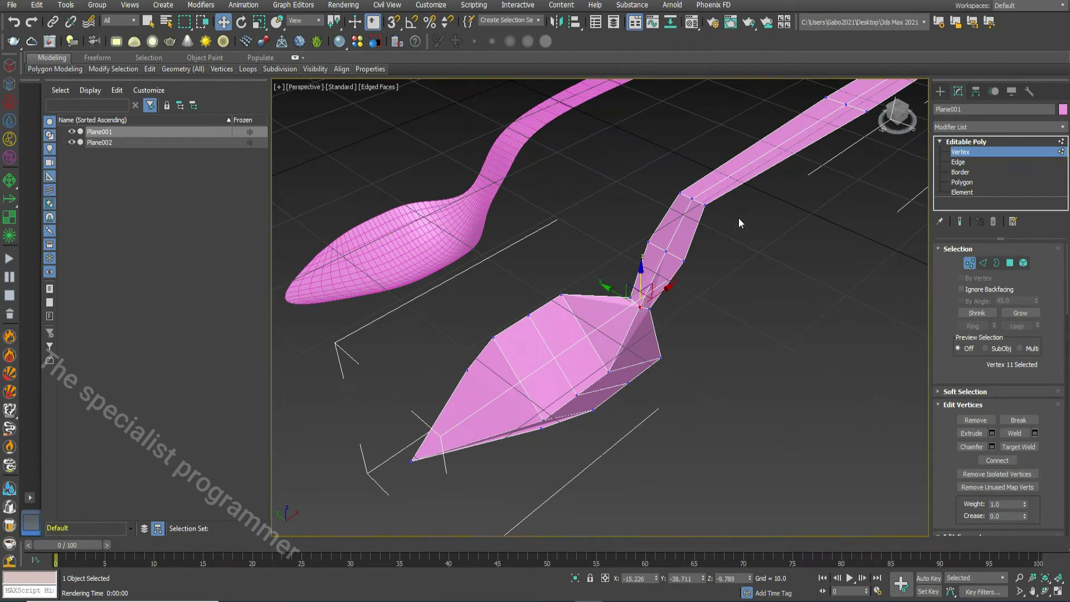
- Scale the three neck-top vertices inward to pinch the neck
mouse_move(712, 214)
left_mouse_down()
mouse_move(673, 187)
mouse_move(718, 210)
left_mouse_up()
right_click(699, 200)
left_click(714, 231)
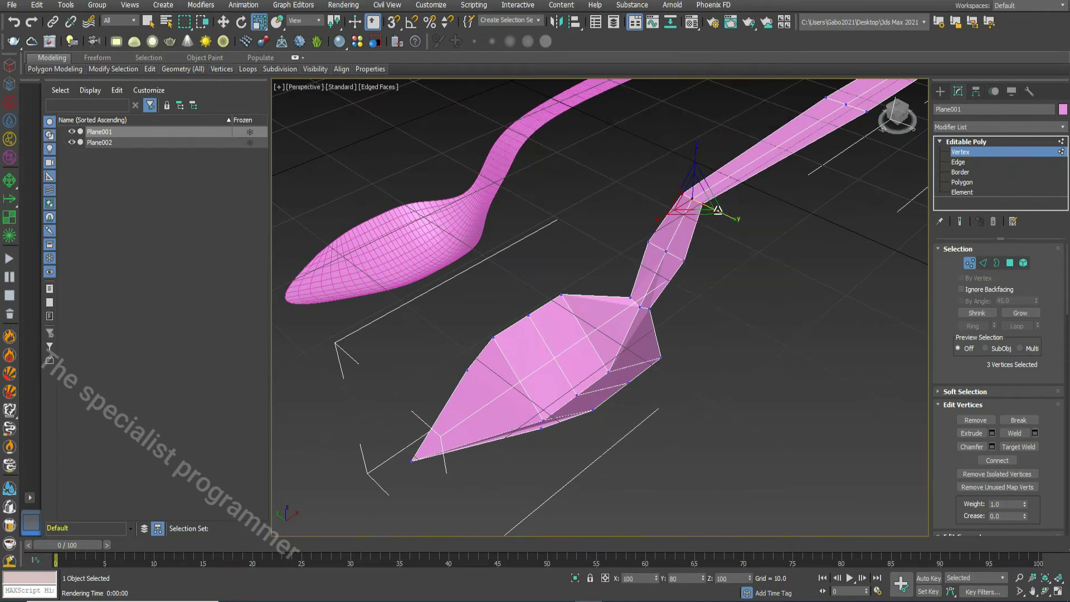
left_click(789, 229)
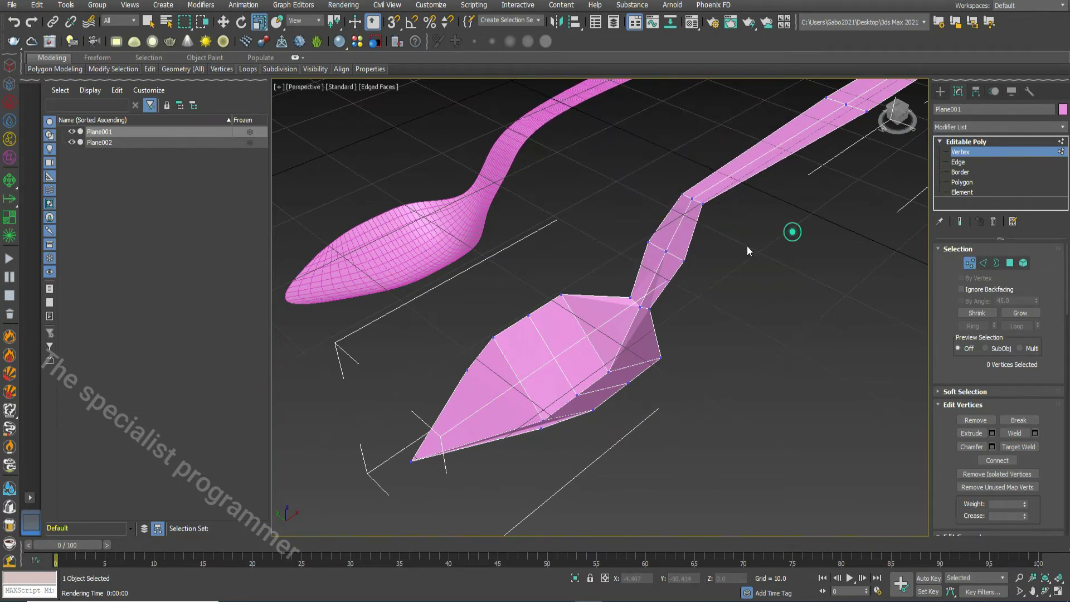
mouse_move(762, 236)
middle_mouse_down("alt")
mouse_move(724, 246)
mouse_move(741, 262)
middle_mouse_up("alt")
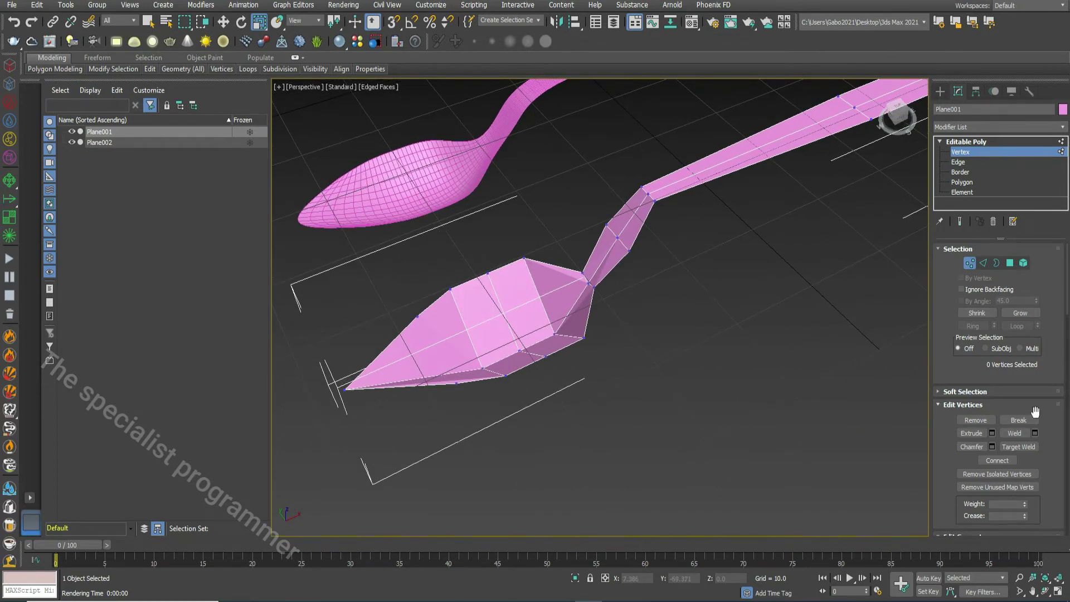
- Connect the handle's lengthwise edges with a new loop and slide it toward the neck
middle_click_drag(836, 433, 745, 375, "alt")
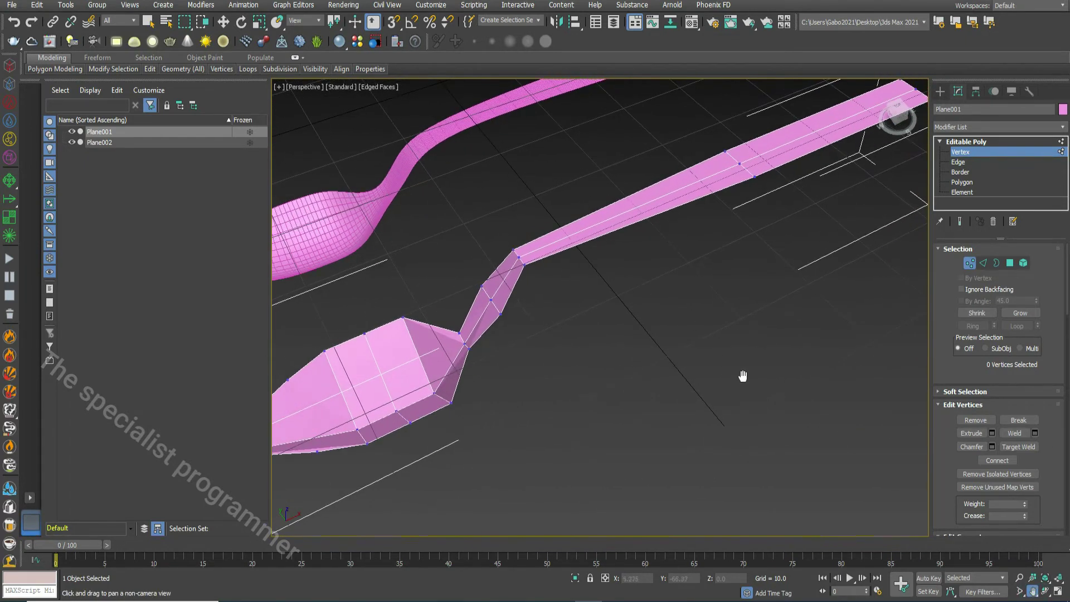
left_click(962, 162)
double_click(624, 189)
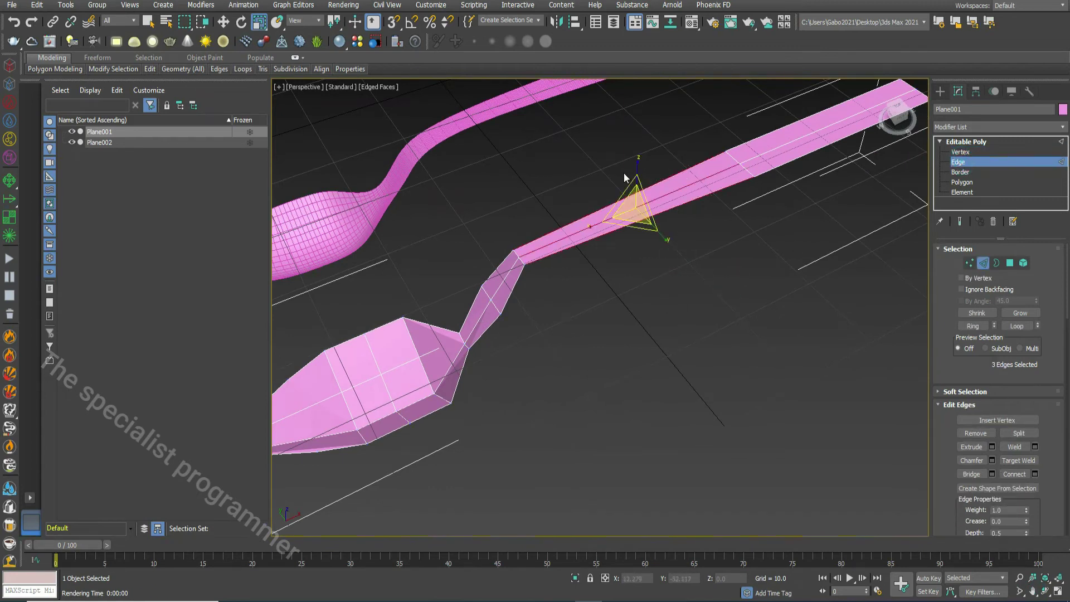
left_click(1014, 473)
left_click(668, 235)
left_click_drag(622, 210, 581, 226)
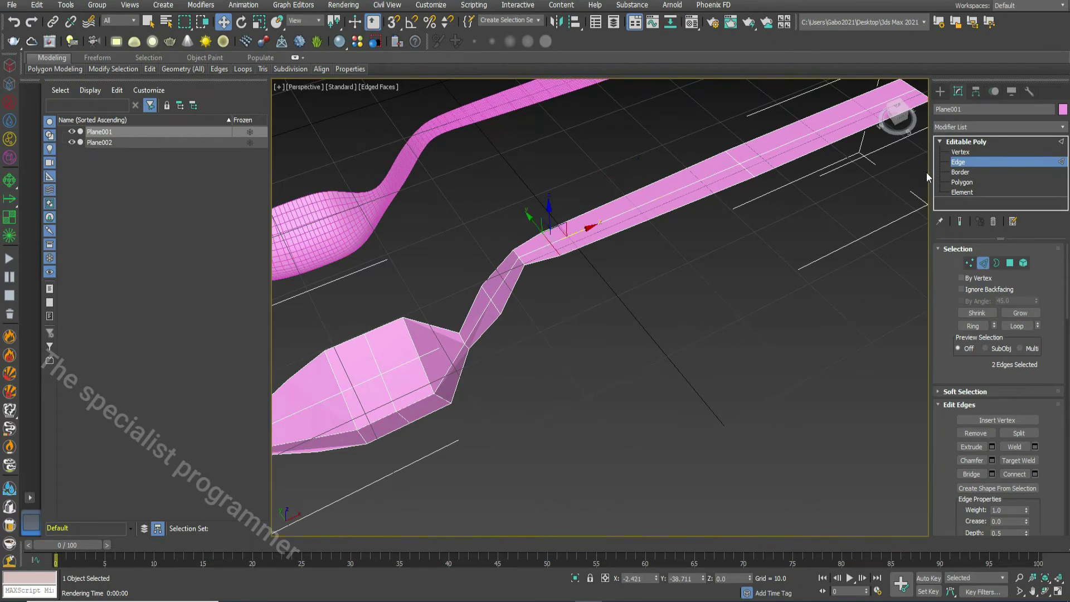
- Extrude the two polygons where the handle begins about 0.448 units high
key("4")
left_click(546, 246)
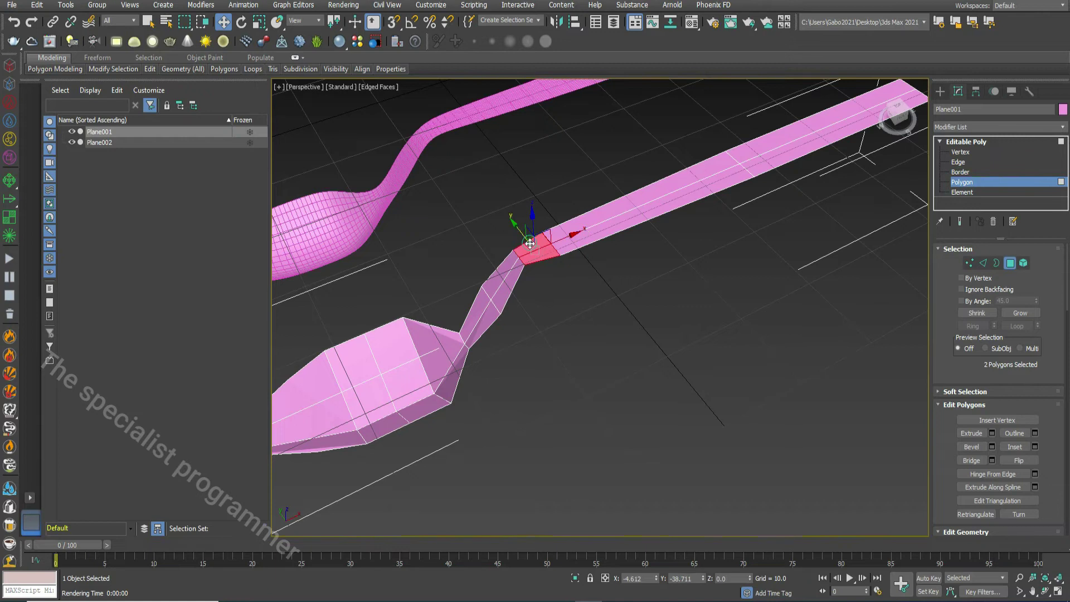
left_click(991, 433)
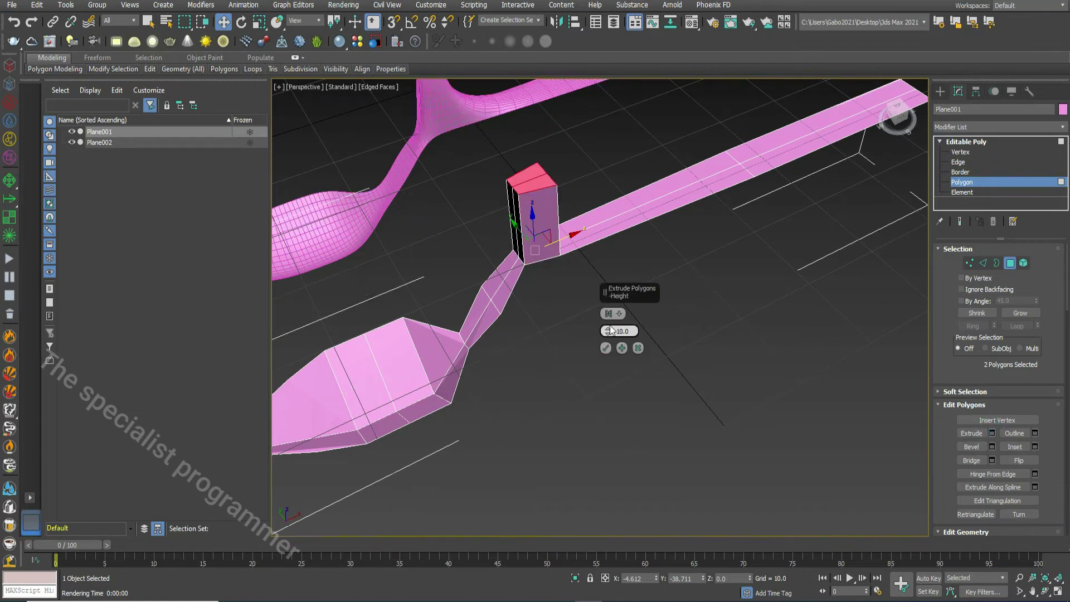
mouse_move(607, 332)
left_mouse_down()
mouse_move(615, 369)
mouse_move(609, 340)
left_mouse_up()
left_click(605, 349)
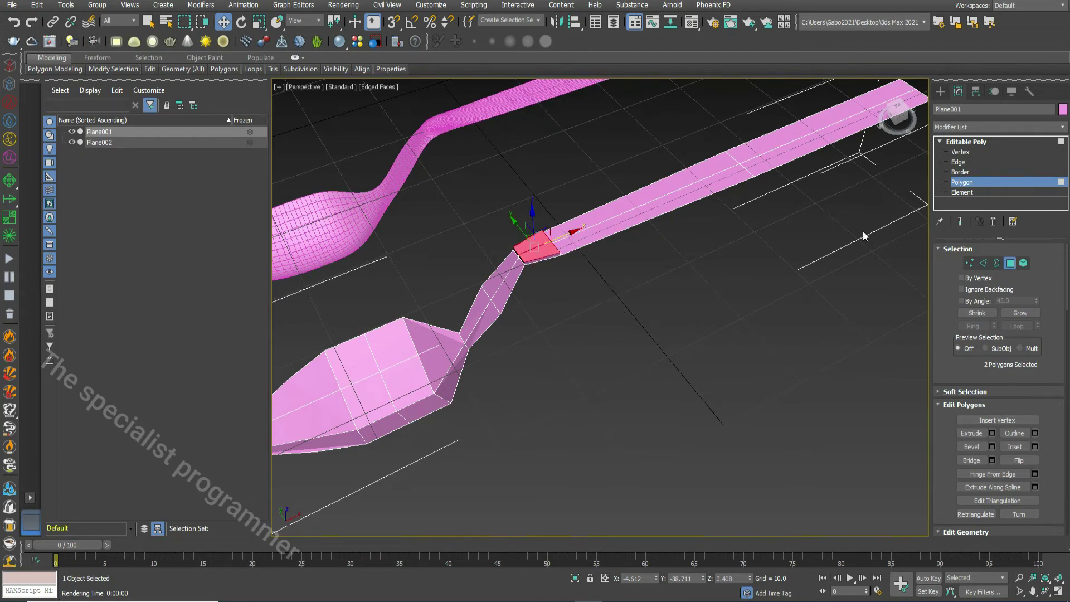
left_click(1032, 591)
left_click_drag(796, 244, 763, 249)
- Select the three vertices at the handle end and scale them wider
scroll(676, 332, "down", 5)
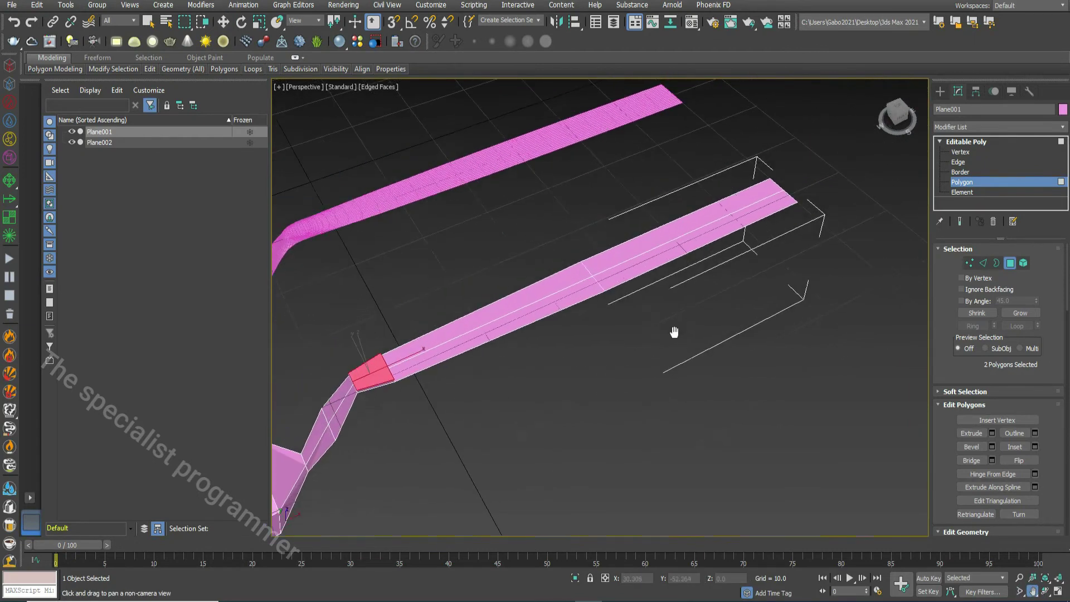
key("w")
left_click(799, 208)
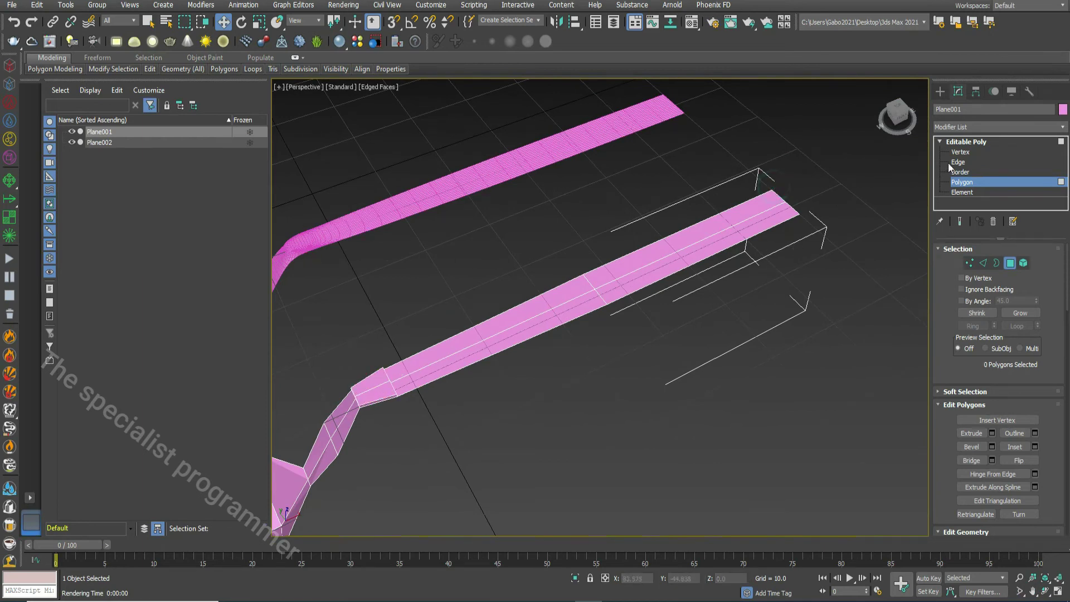
key("1")
mouse_move(763, 174)
left_mouse_down()
mouse_move(819, 228)
mouse_move(805, 222)
left_mouse_up()
right_click(790, 210)
left_click(812, 236)
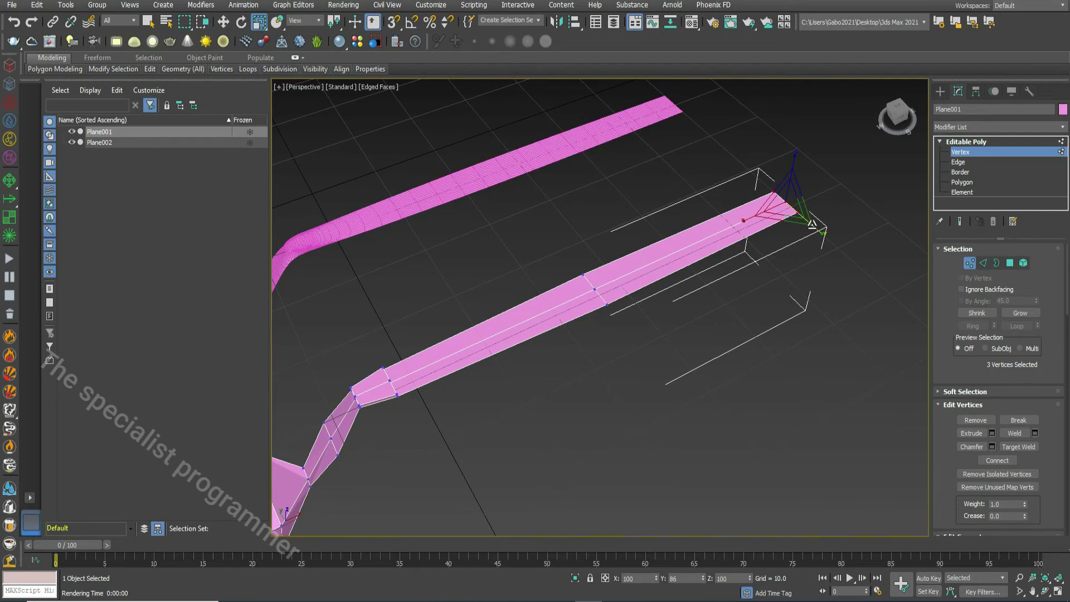
- Move a single tip vertex to shape the flare, then select the handle-end edges
left_click(791, 209)
right_click(792, 190)
left_click(804, 203)
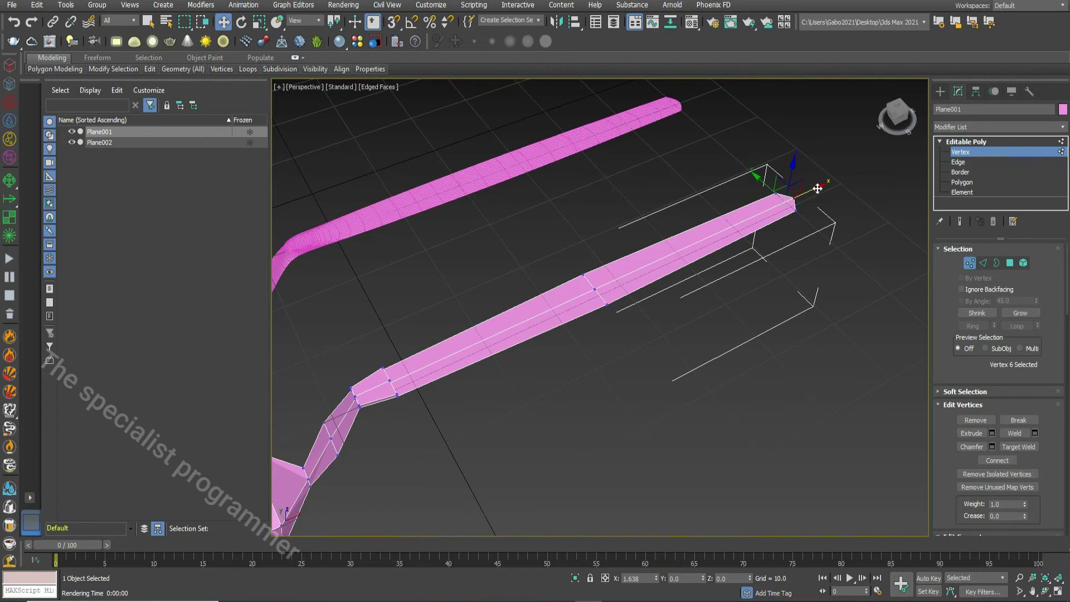
left_click(805, 238)
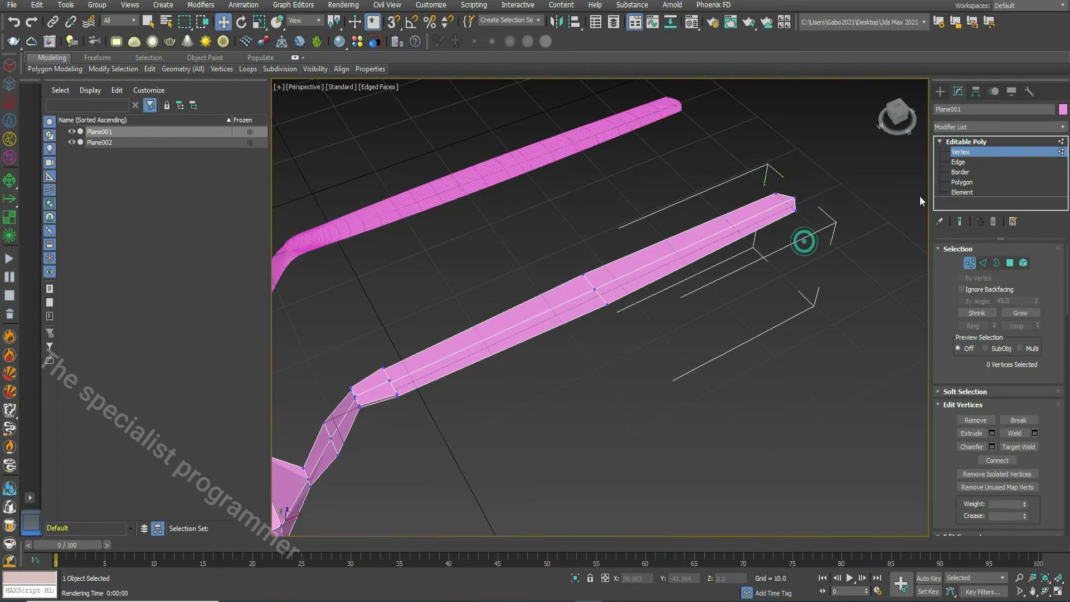
left_click(961, 182)
left_click(958, 161)
double_click(717, 218)
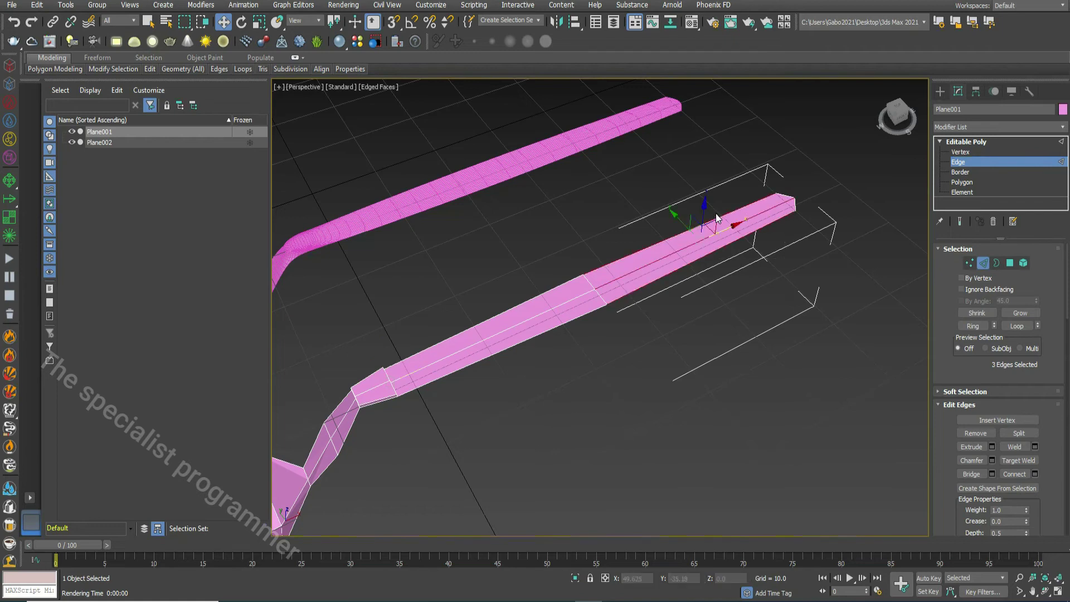
- Connect the handle edges with a new loop slid toward the handle's end
left_click(1034, 473)
left_click(602, 366)
mouse_move(725, 228)
left_mouse_down()
mouse_move(794, 208)
mouse_move(716, 245)
left_mouse_up()
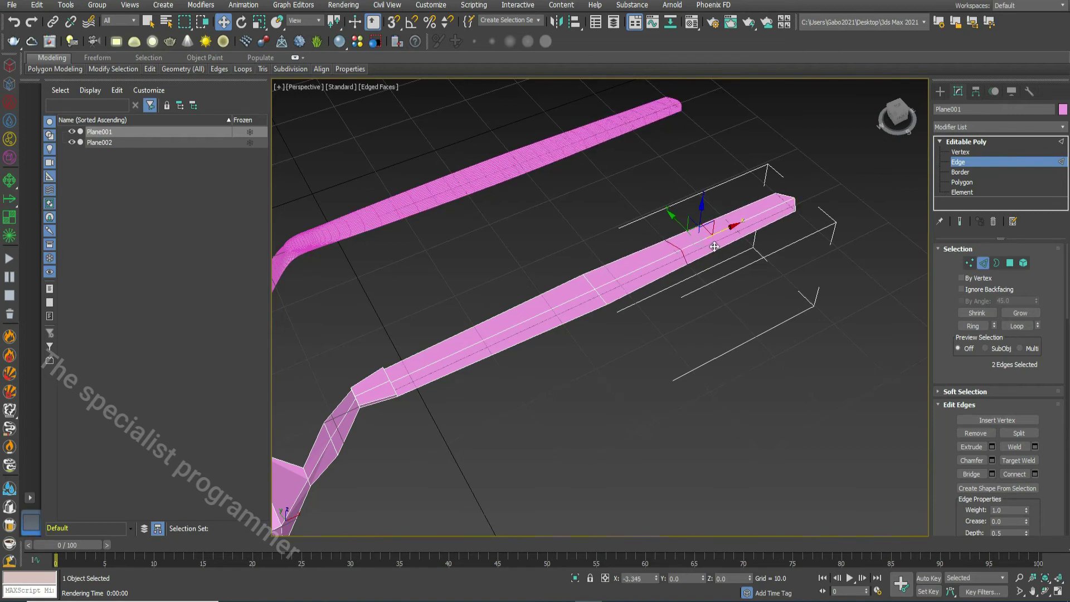
- Extrude the handle-end polygons with a height of 1.675
left_click(955, 182)
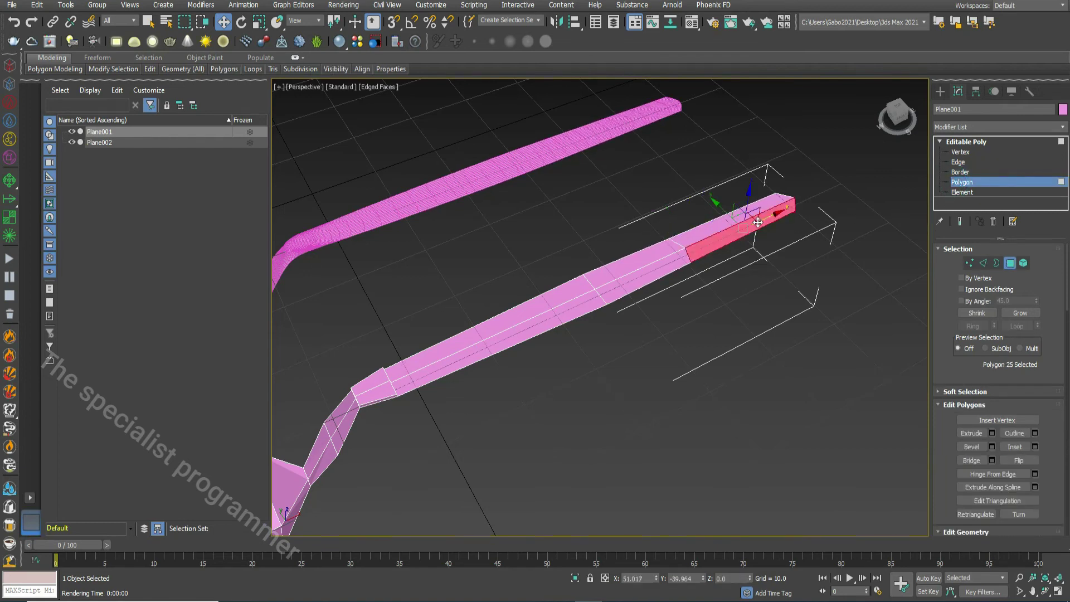
left_click(990, 434)
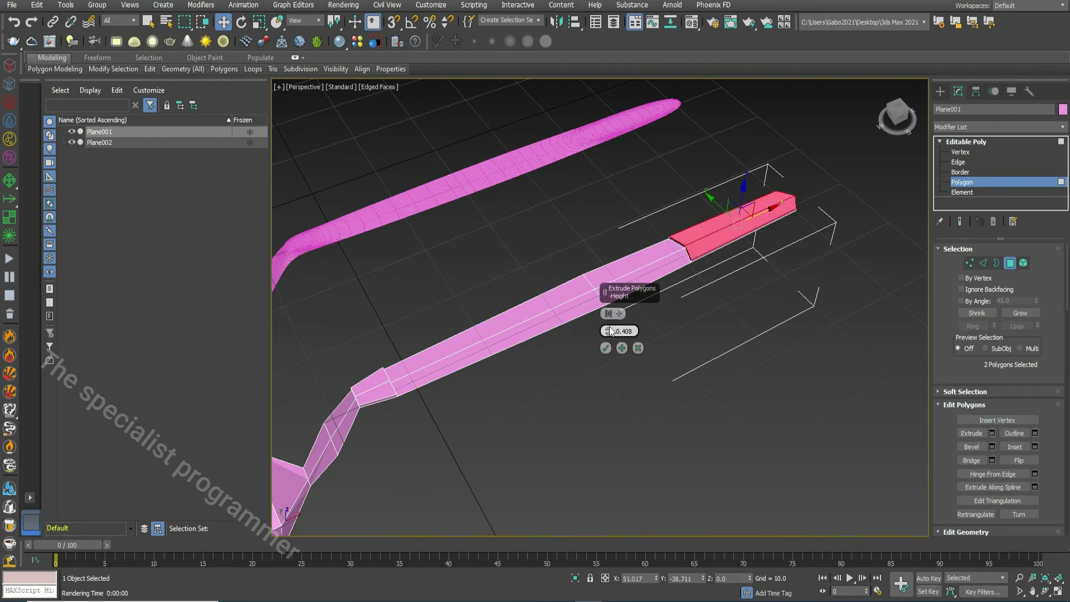
left_click_drag(609, 333, 606, 324)
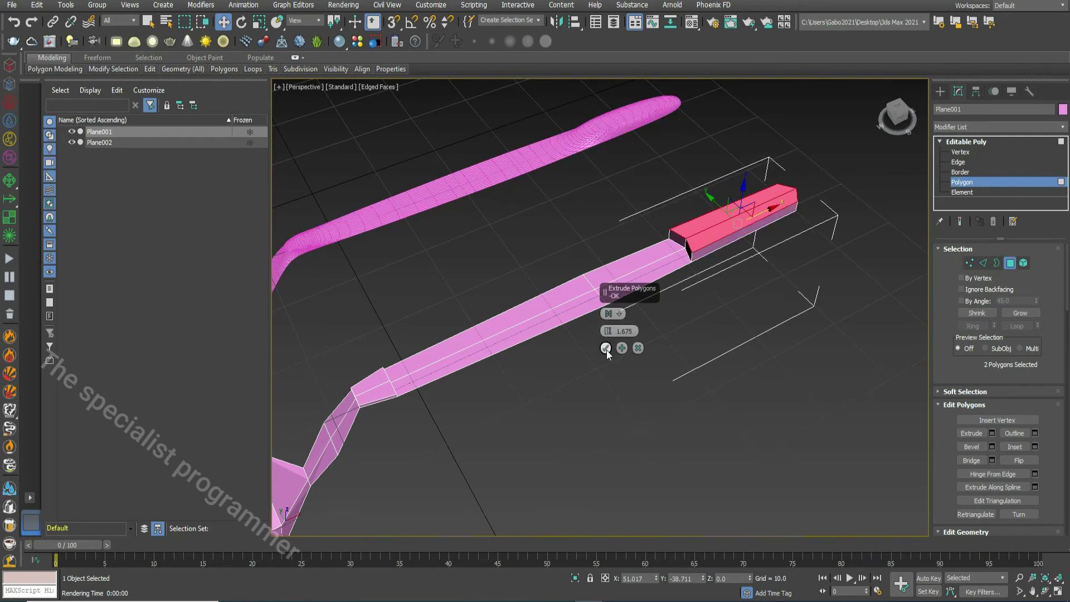
left_click(606, 348)
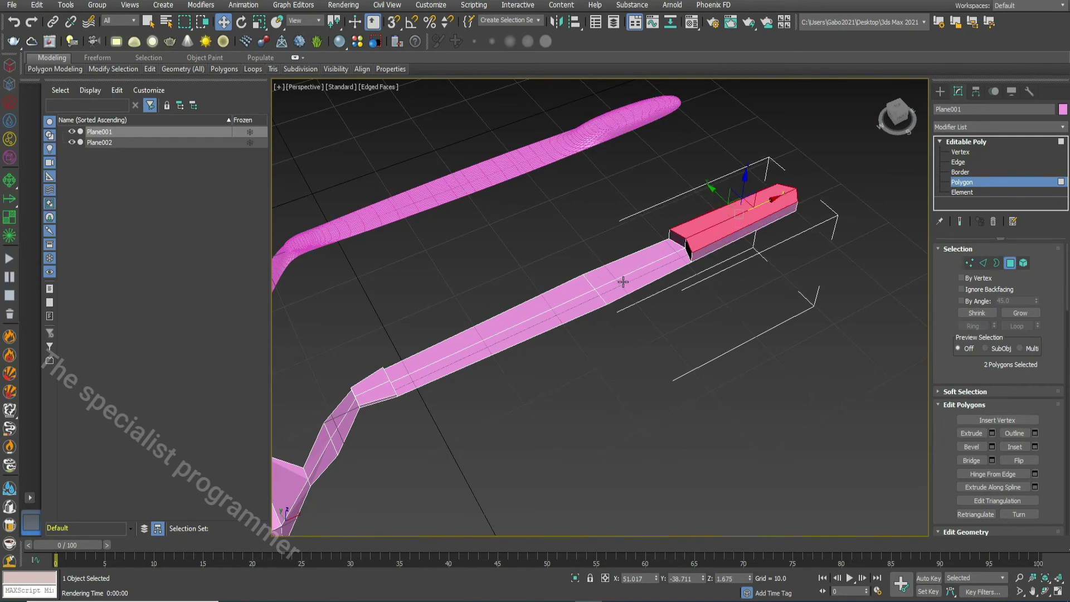
left_click(666, 285)
left_click(650, 325)
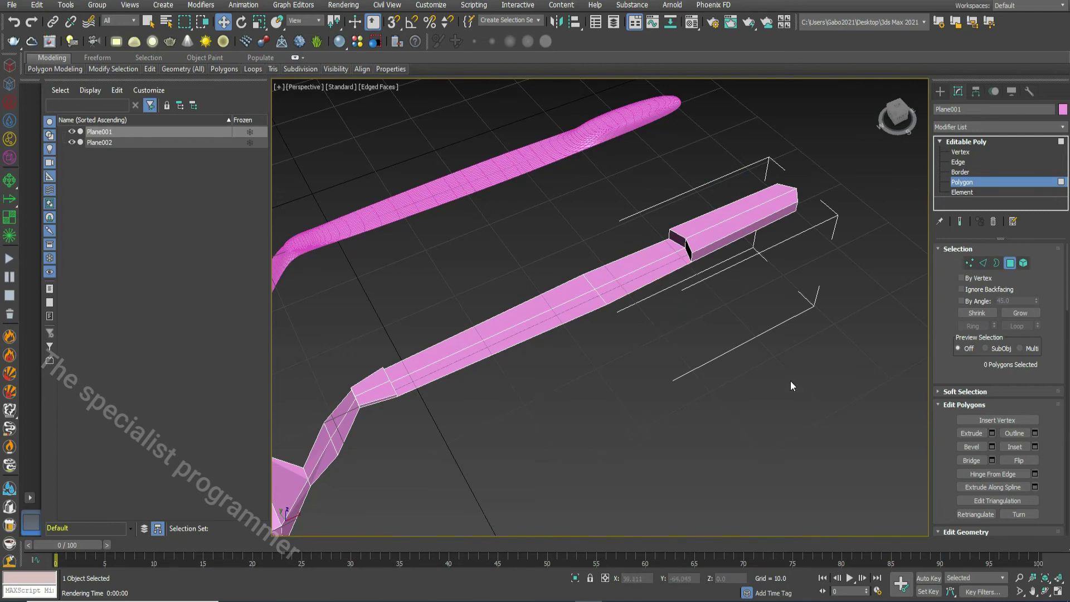
- Frame the whole spoon and add a Shell modifier to Plane001 at object level
left_click(1032, 591)
scroll(563, 429, "down", 3)
left_click_drag(563, 429, 670, 354)
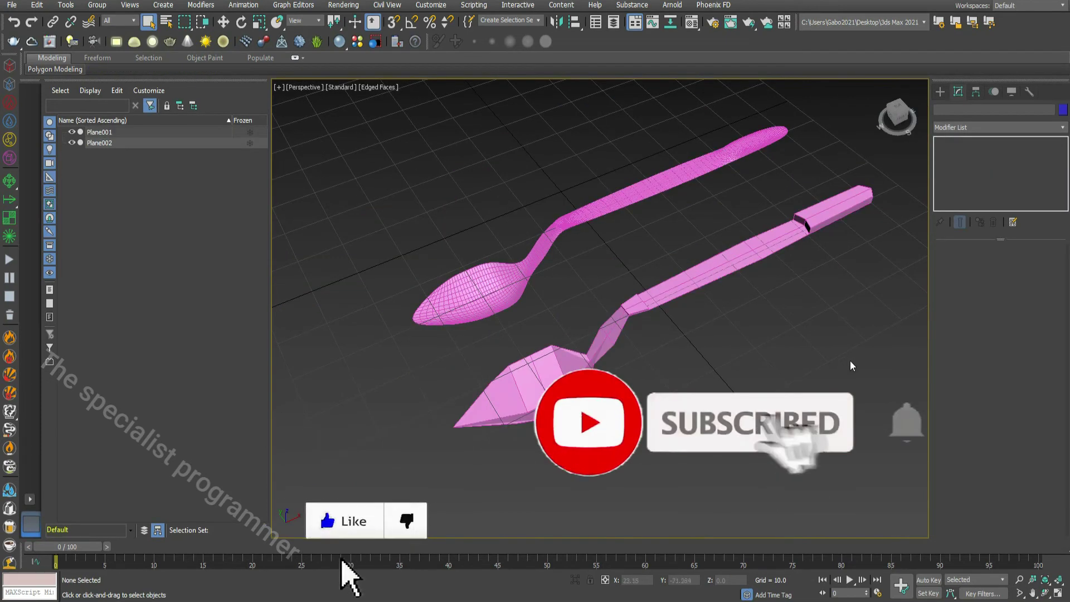
right_click(728, 245)
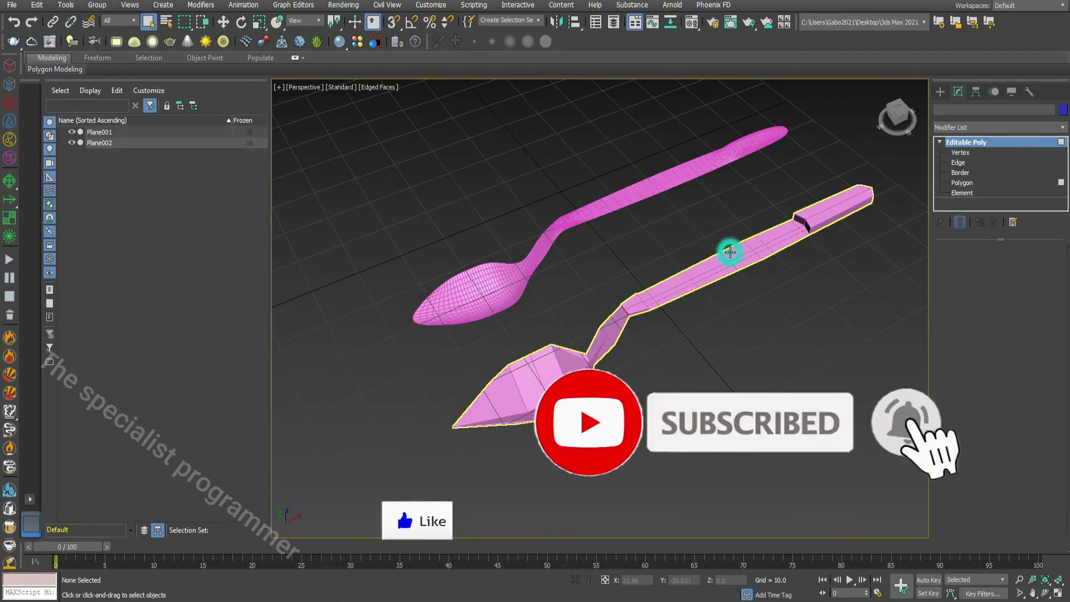
left_click(969, 142)
left_click(1063, 128)
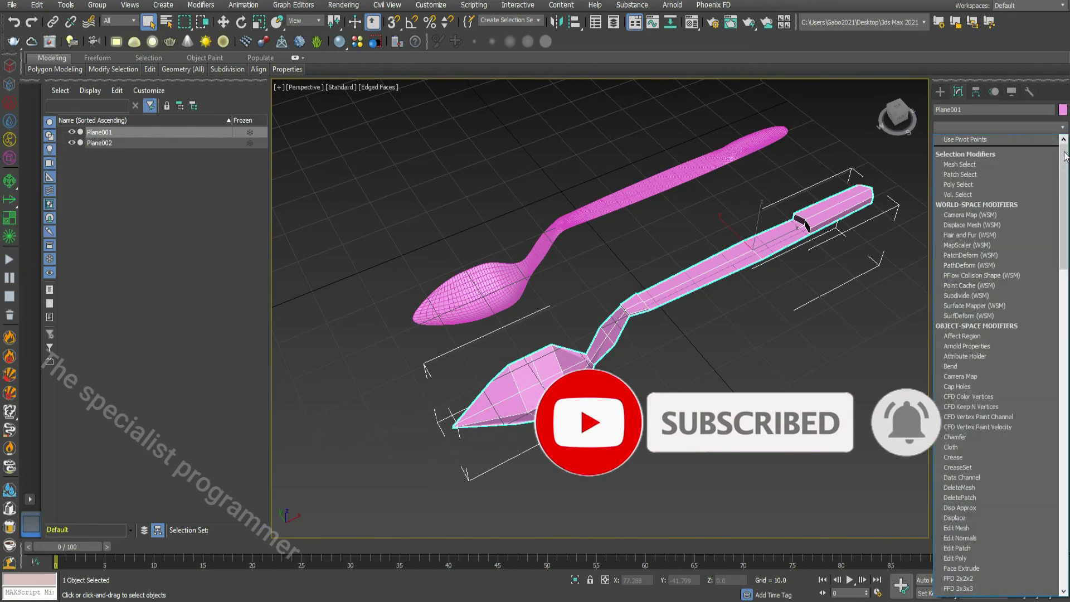
scroll(997, 362, "down", 10)
scroll(997, 362, "down", 8)
scroll(998, 362, "down", 8)
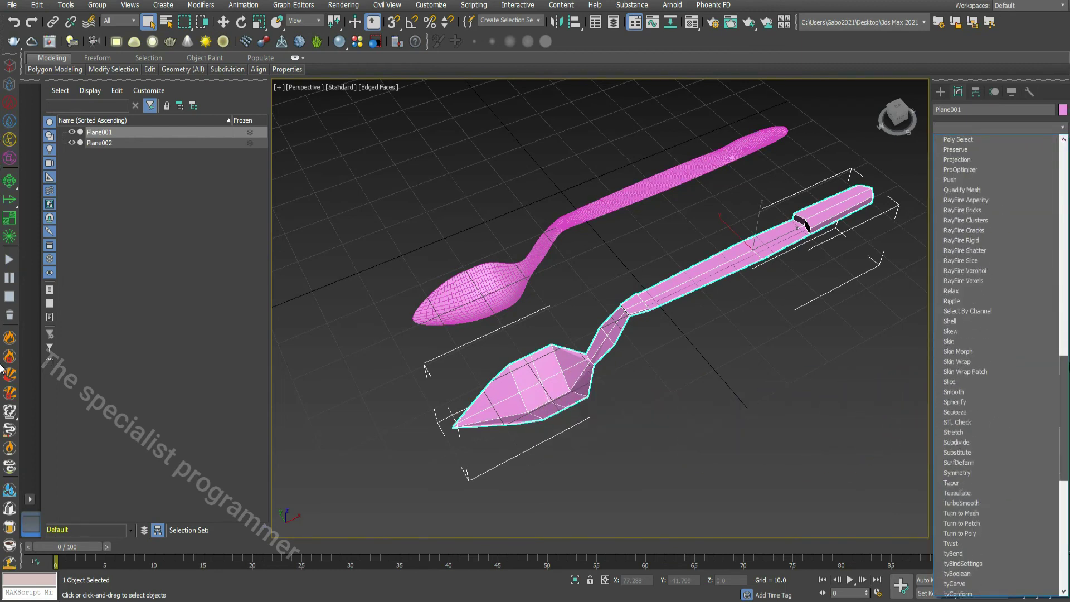
left_click(959, 331)
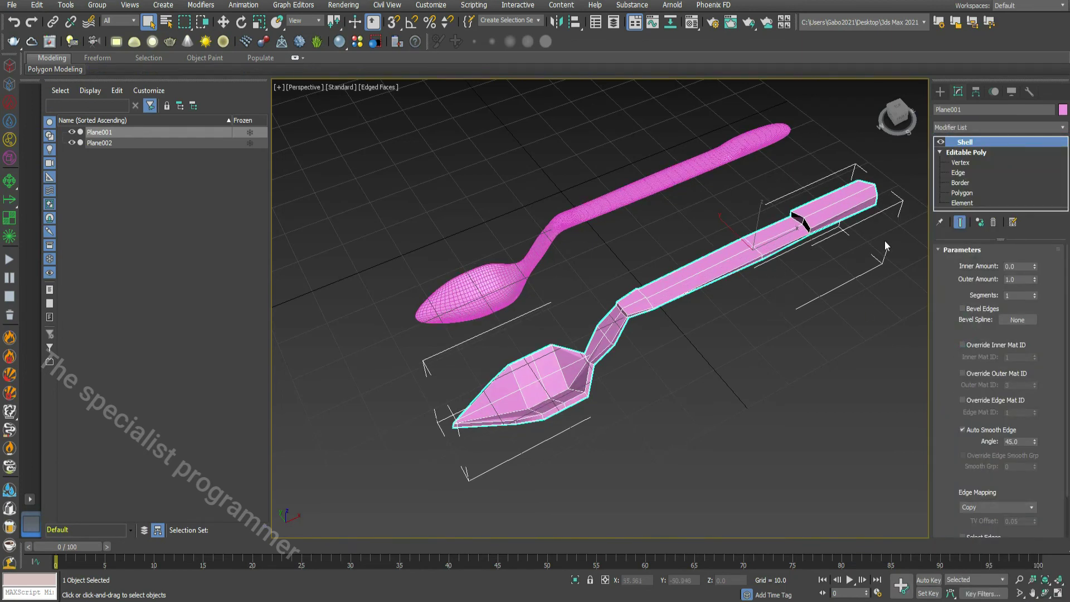
- Raise the Shell modifier's Outer Amount to 1.43
left_click(1033, 277)
left_click_drag(1034, 279, 1043, 251)
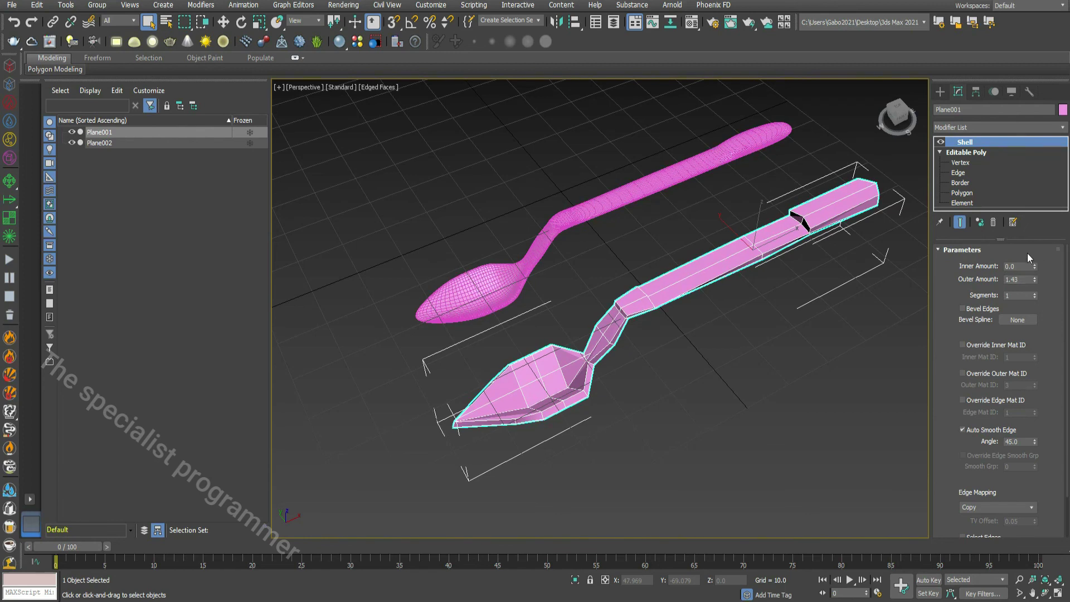
right_click(712, 260)
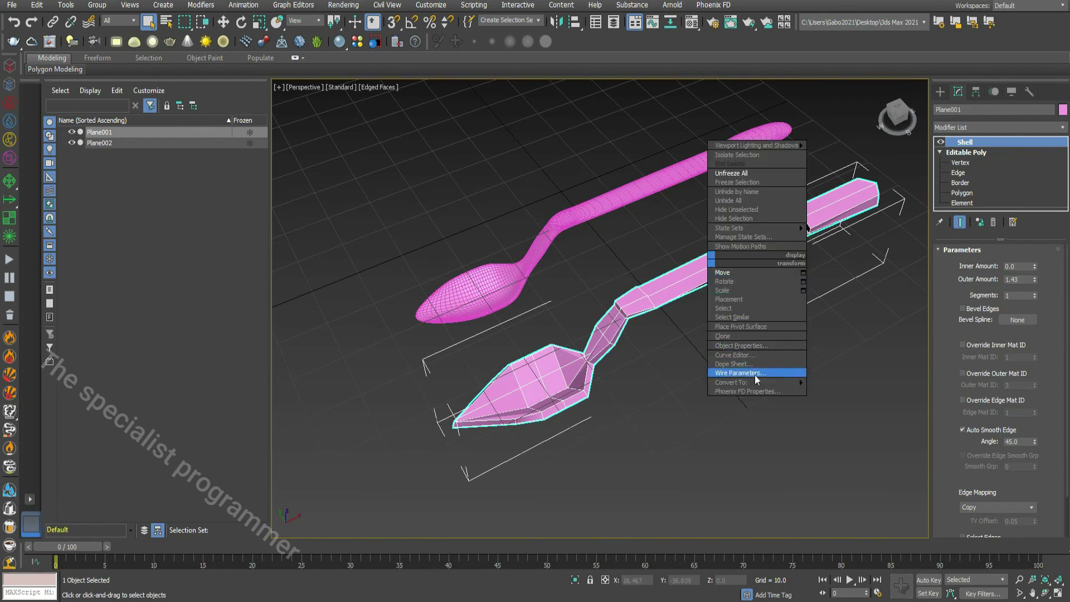
- Convert the shelled spoon to an Editable Poly
left_click(836, 391)
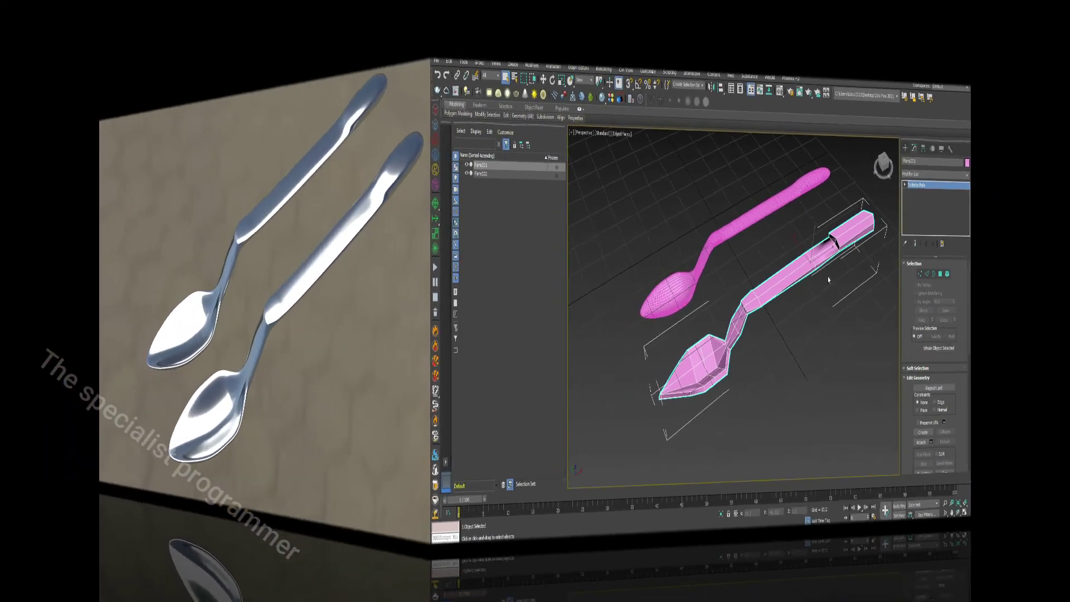